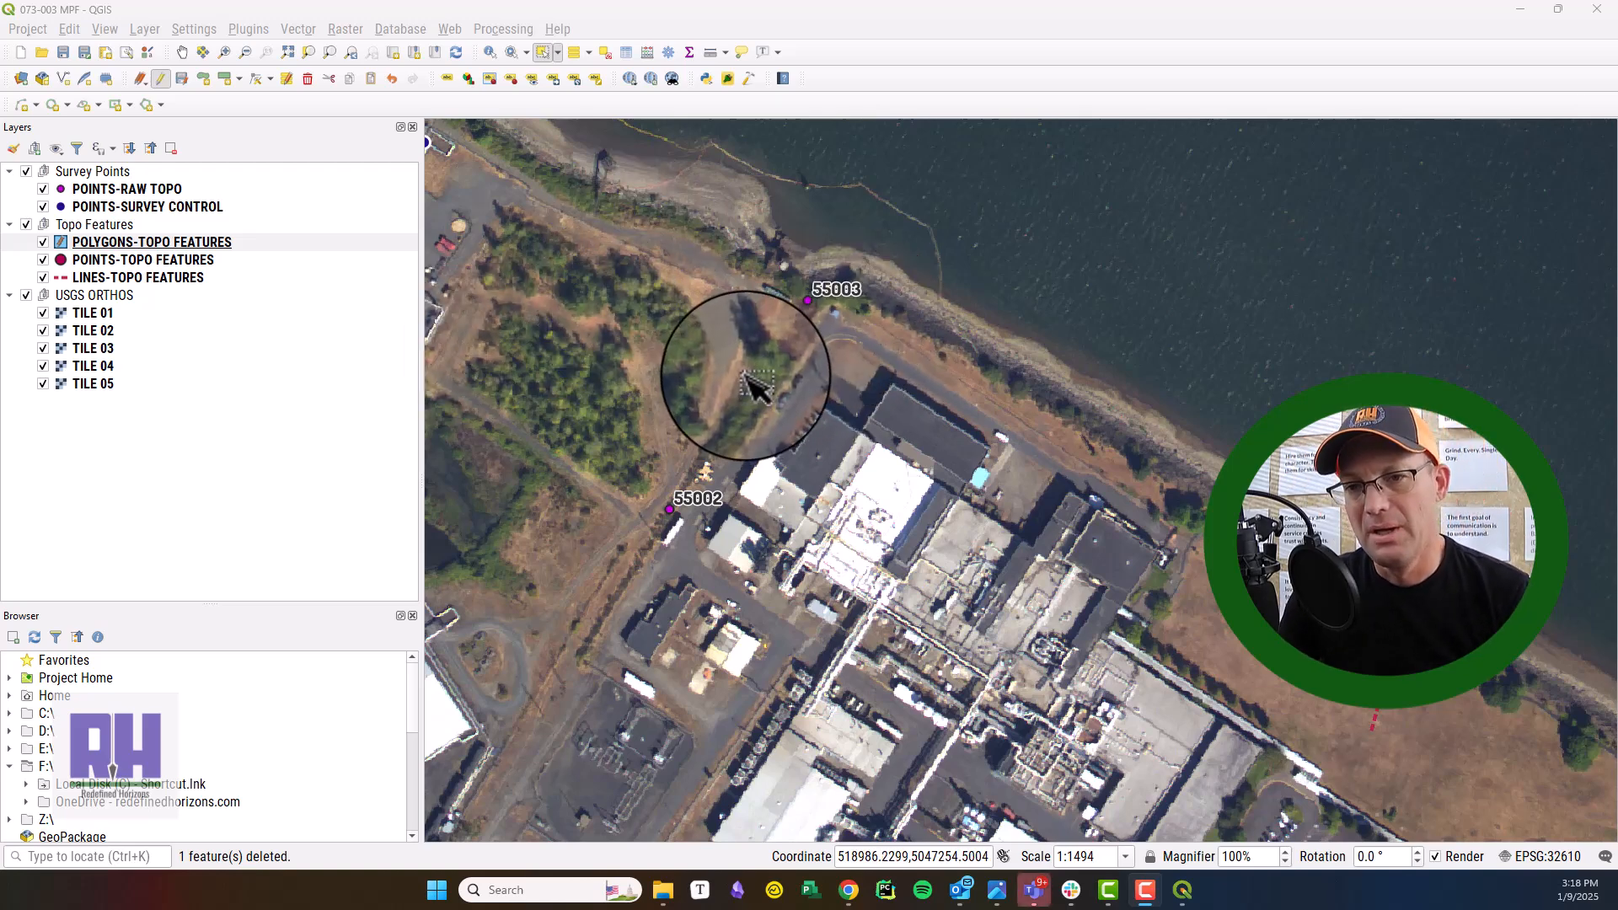
# Examine the raw topo points and the survey control points on the map, comparing both Survey Points layers.
pyautogui.hotkey('ctrl', 'z')
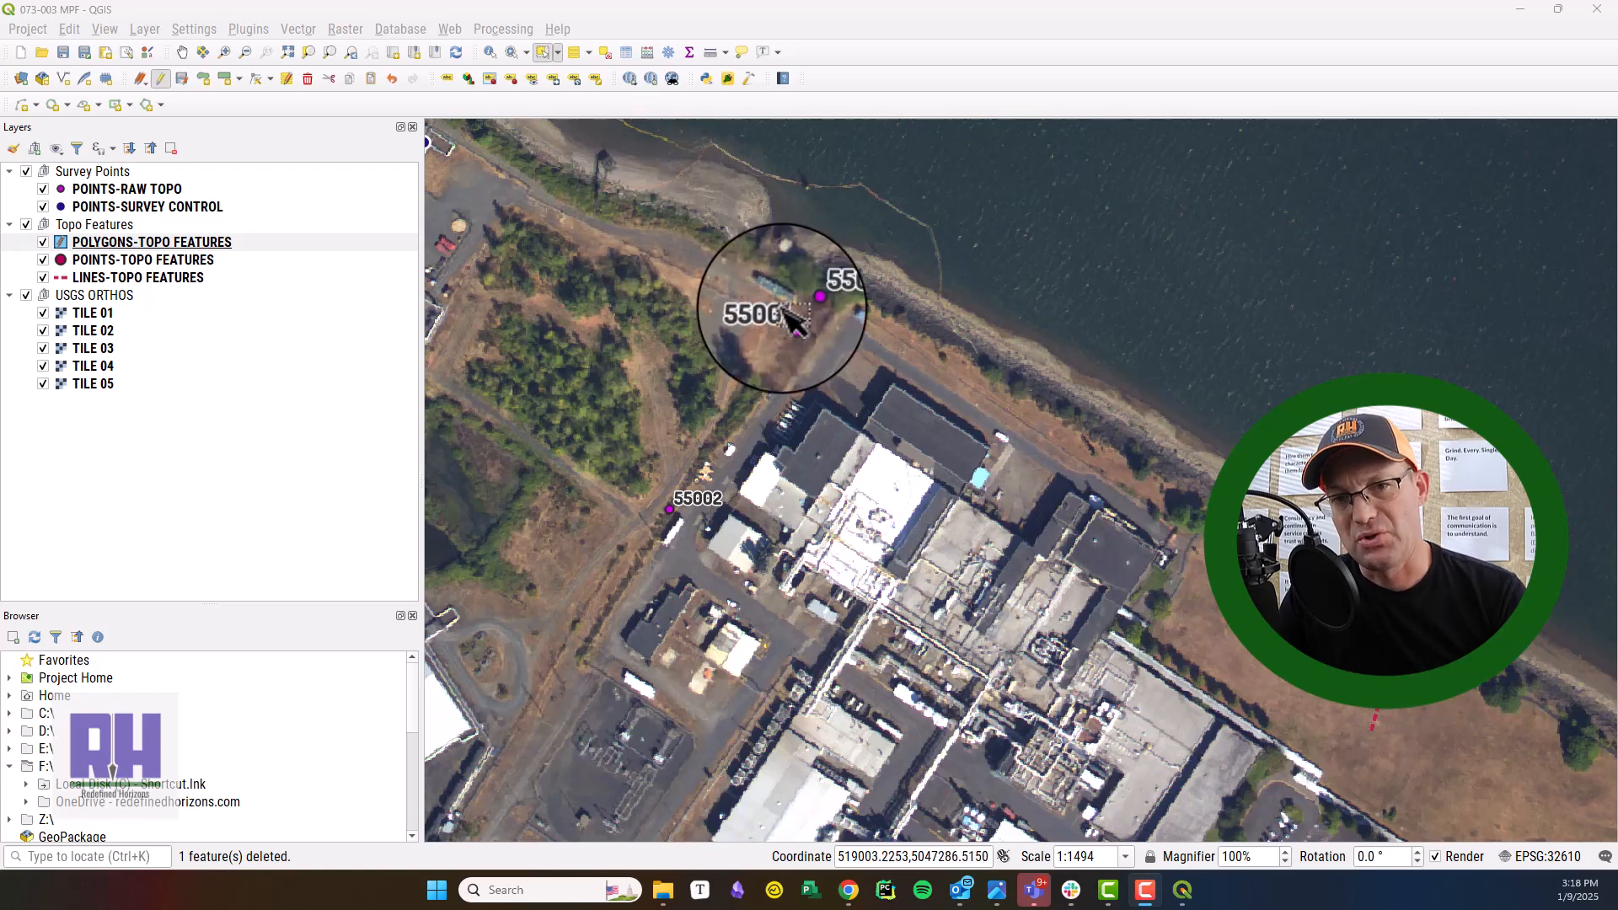
pyautogui.moveTo(1054, 408); pyautogui.dragTo(1168, 472)
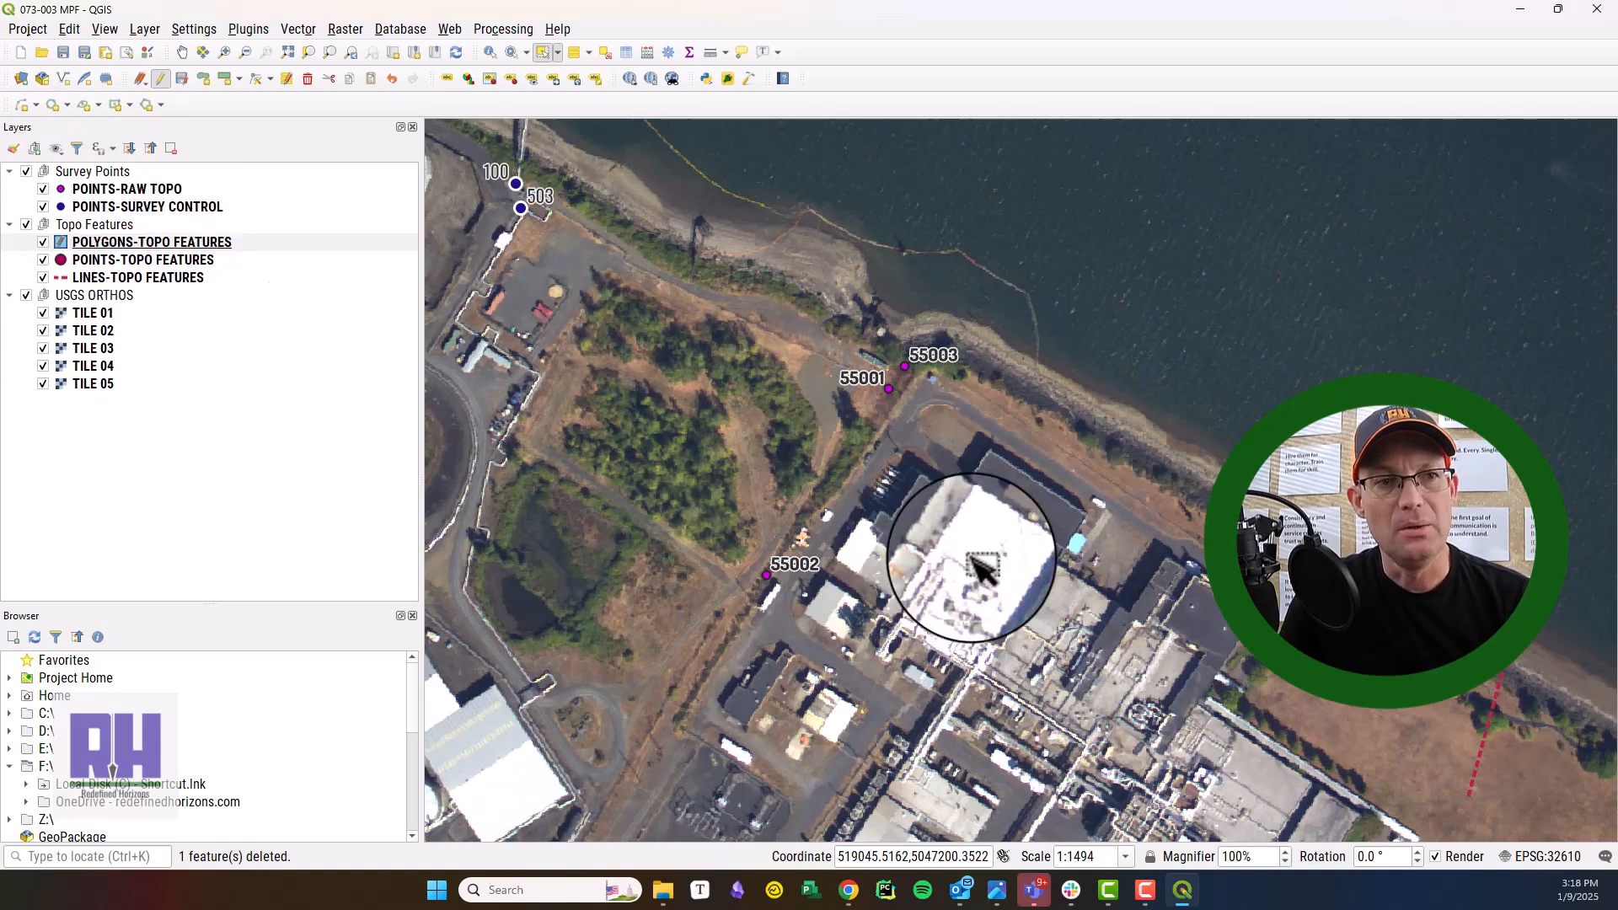
pyautogui.click(98, 191)
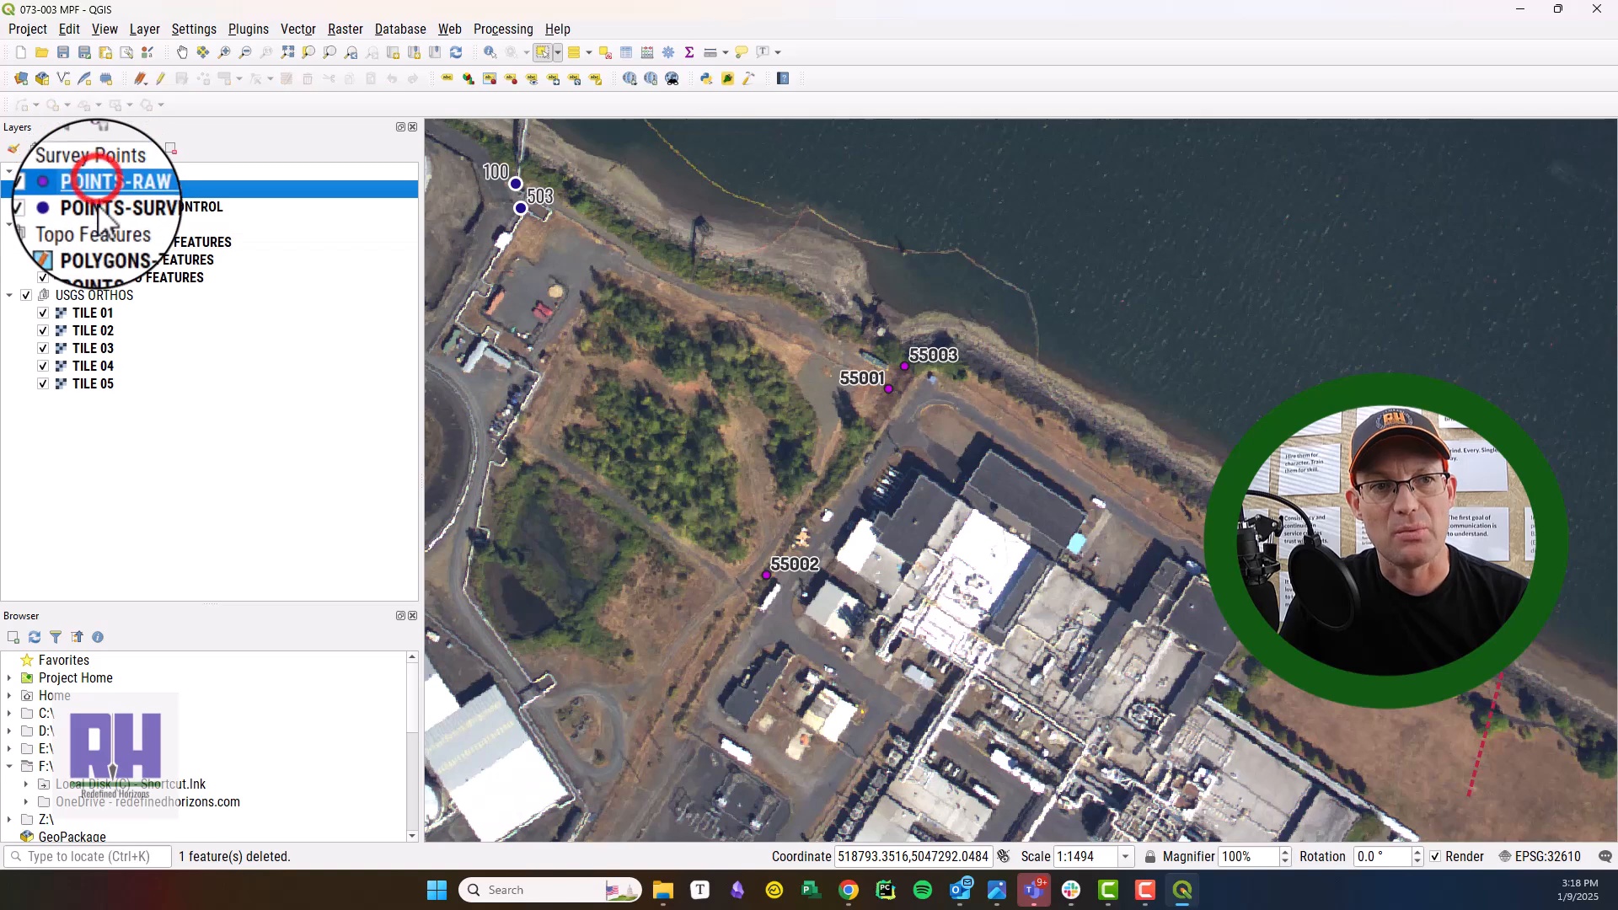
pyautogui.click(96, 207)
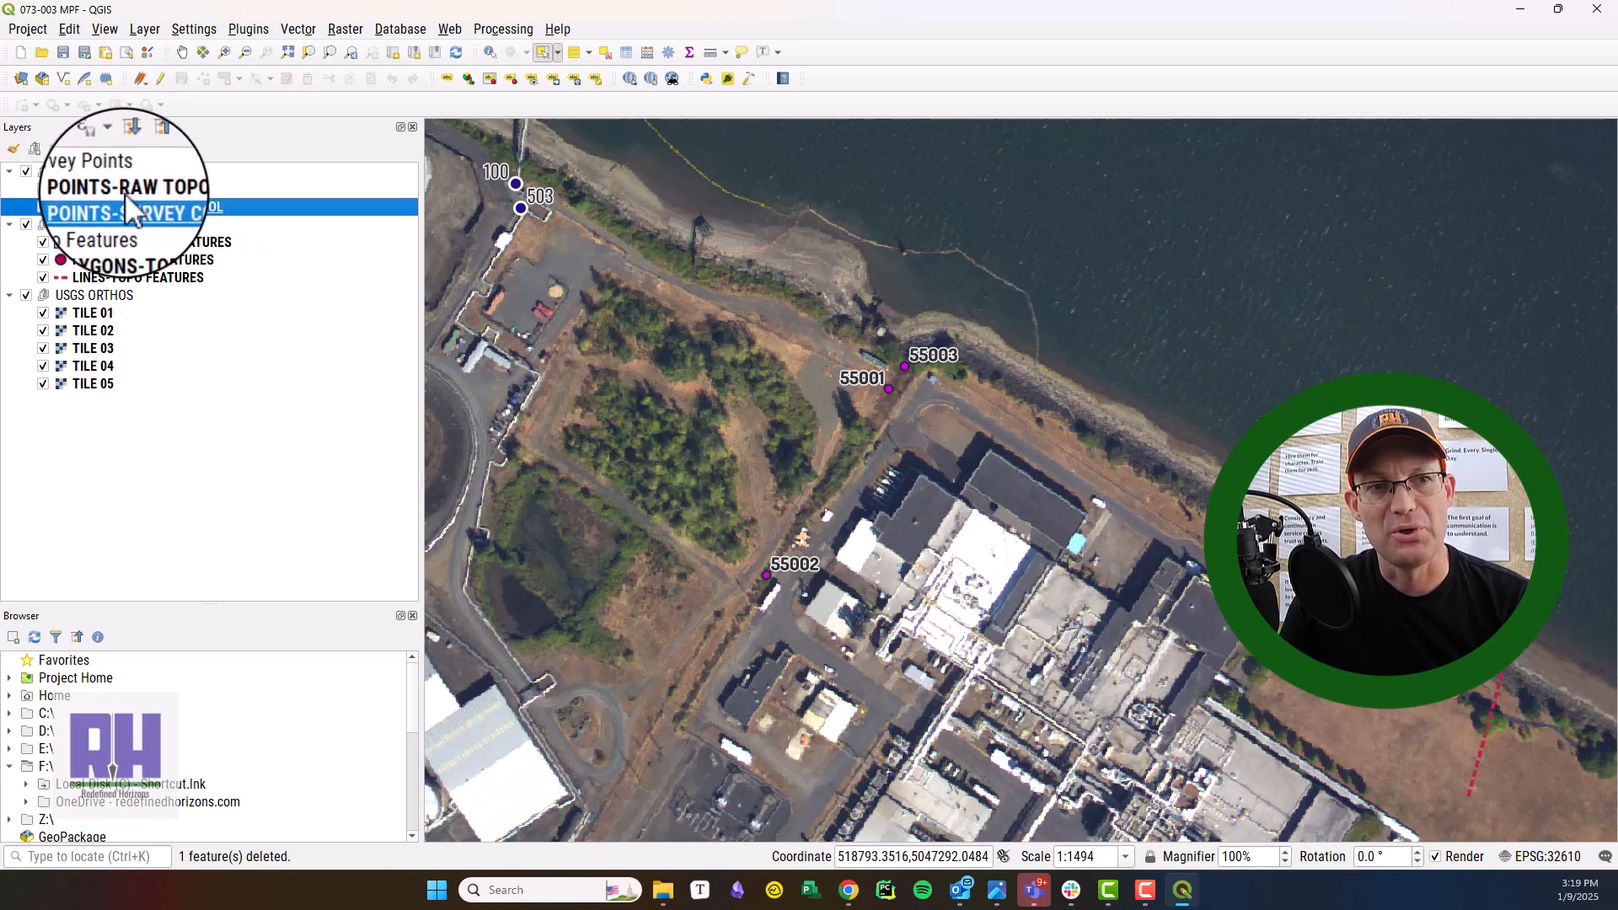
pyautogui.click(99, 189)
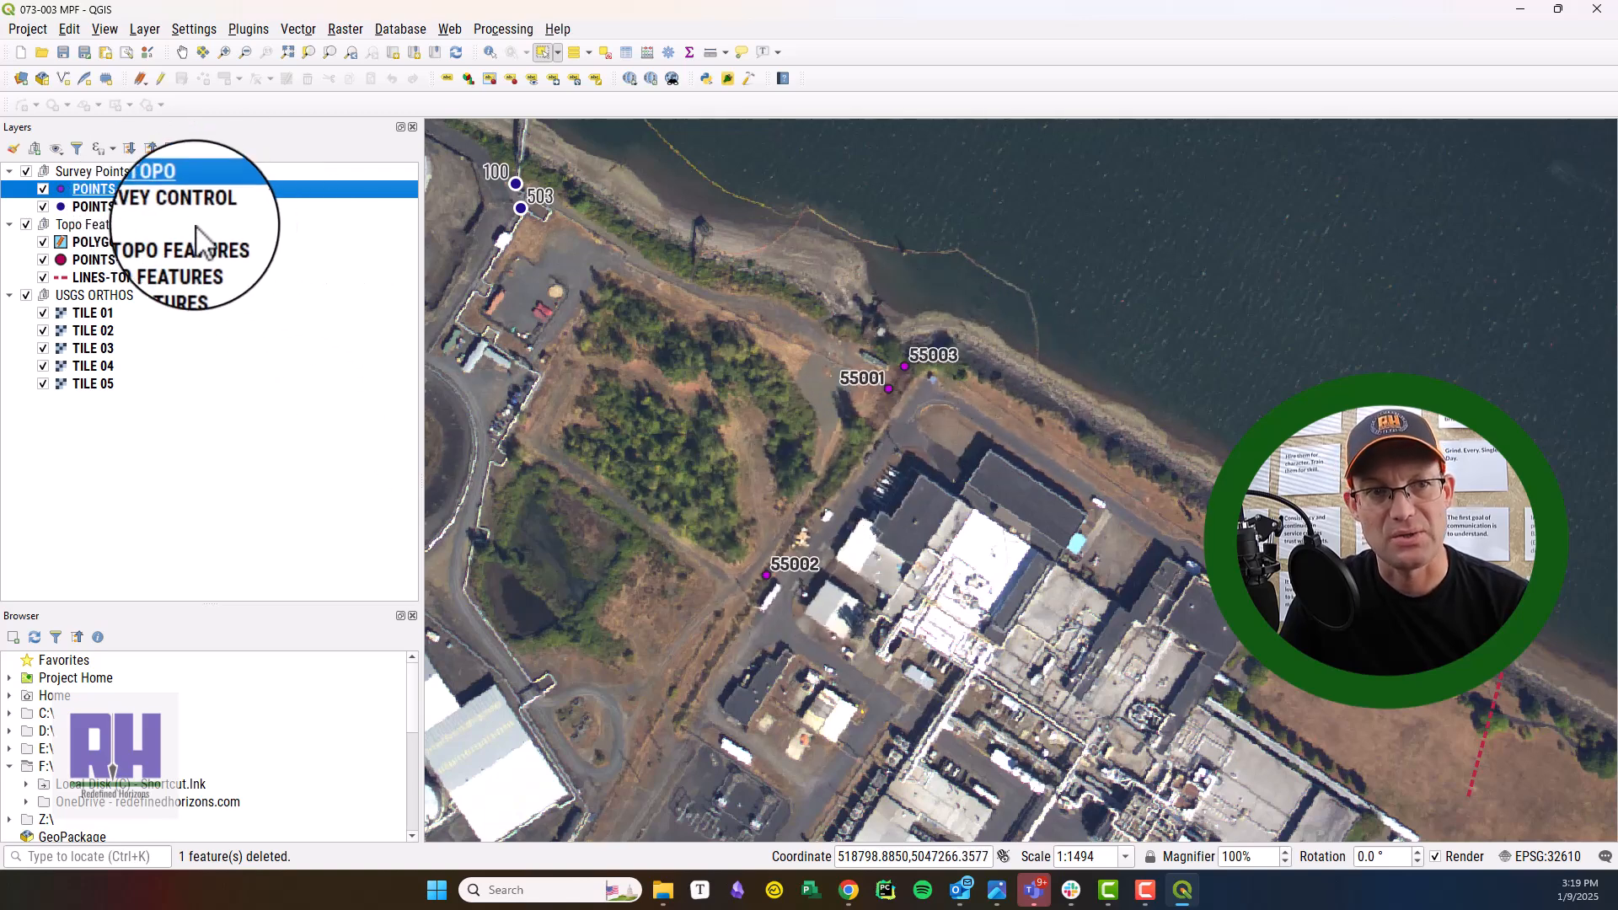
pyautogui.click(169, 206)
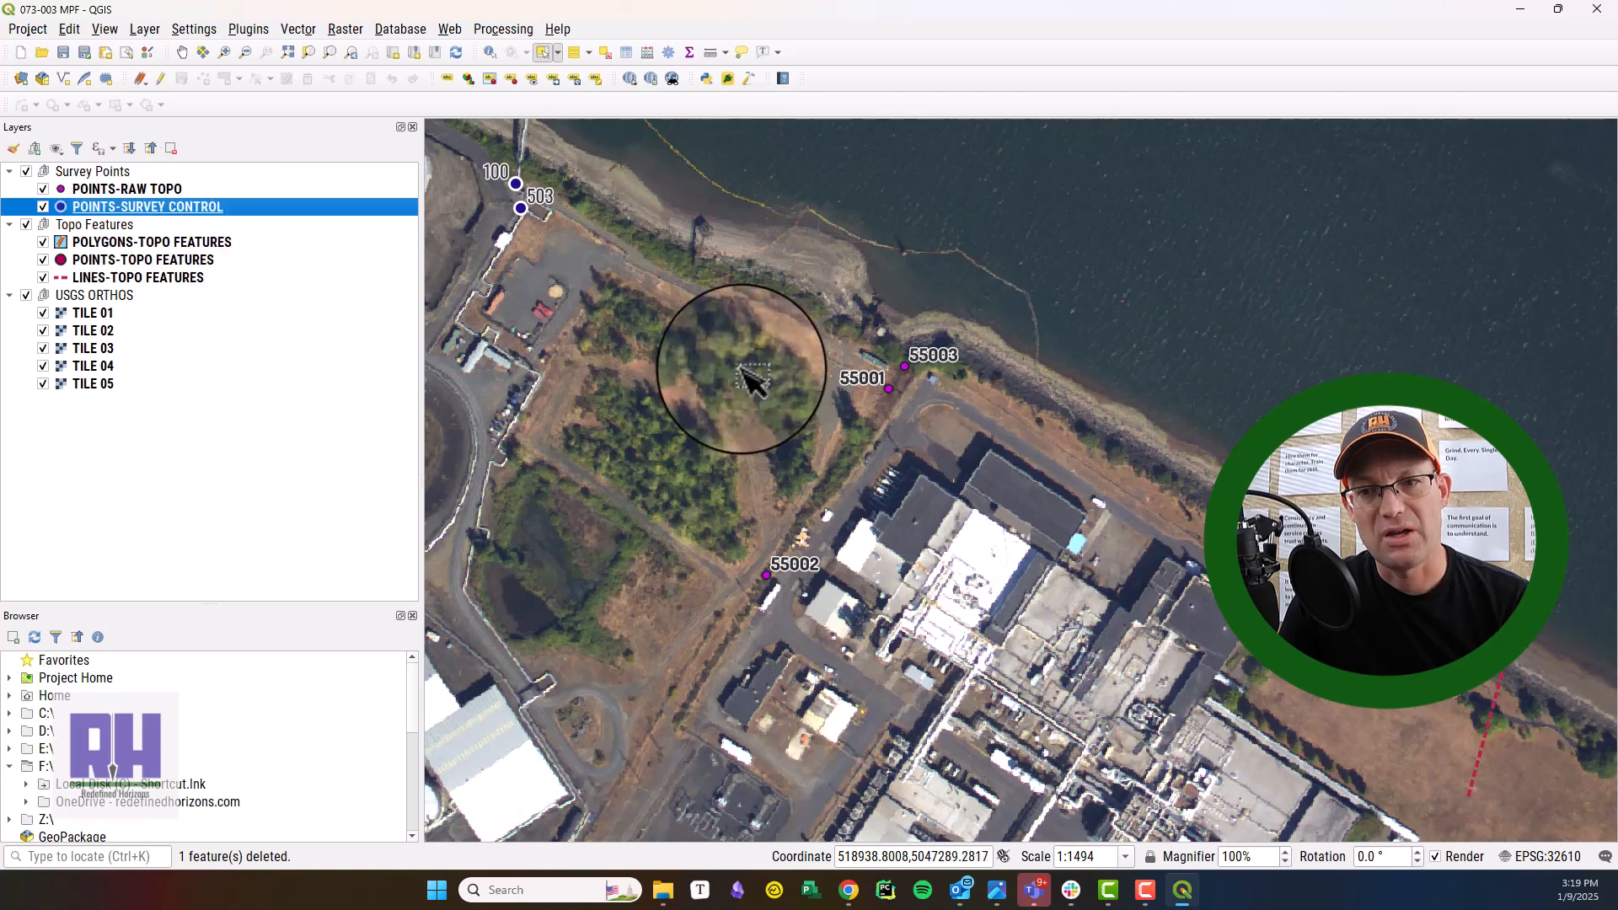
pyautogui.moveTo(578, 282); pyautogui.dragTo(779, 433)
pyautogui.moveTo(602, 359); pyautogui.dragTo(888, 532)
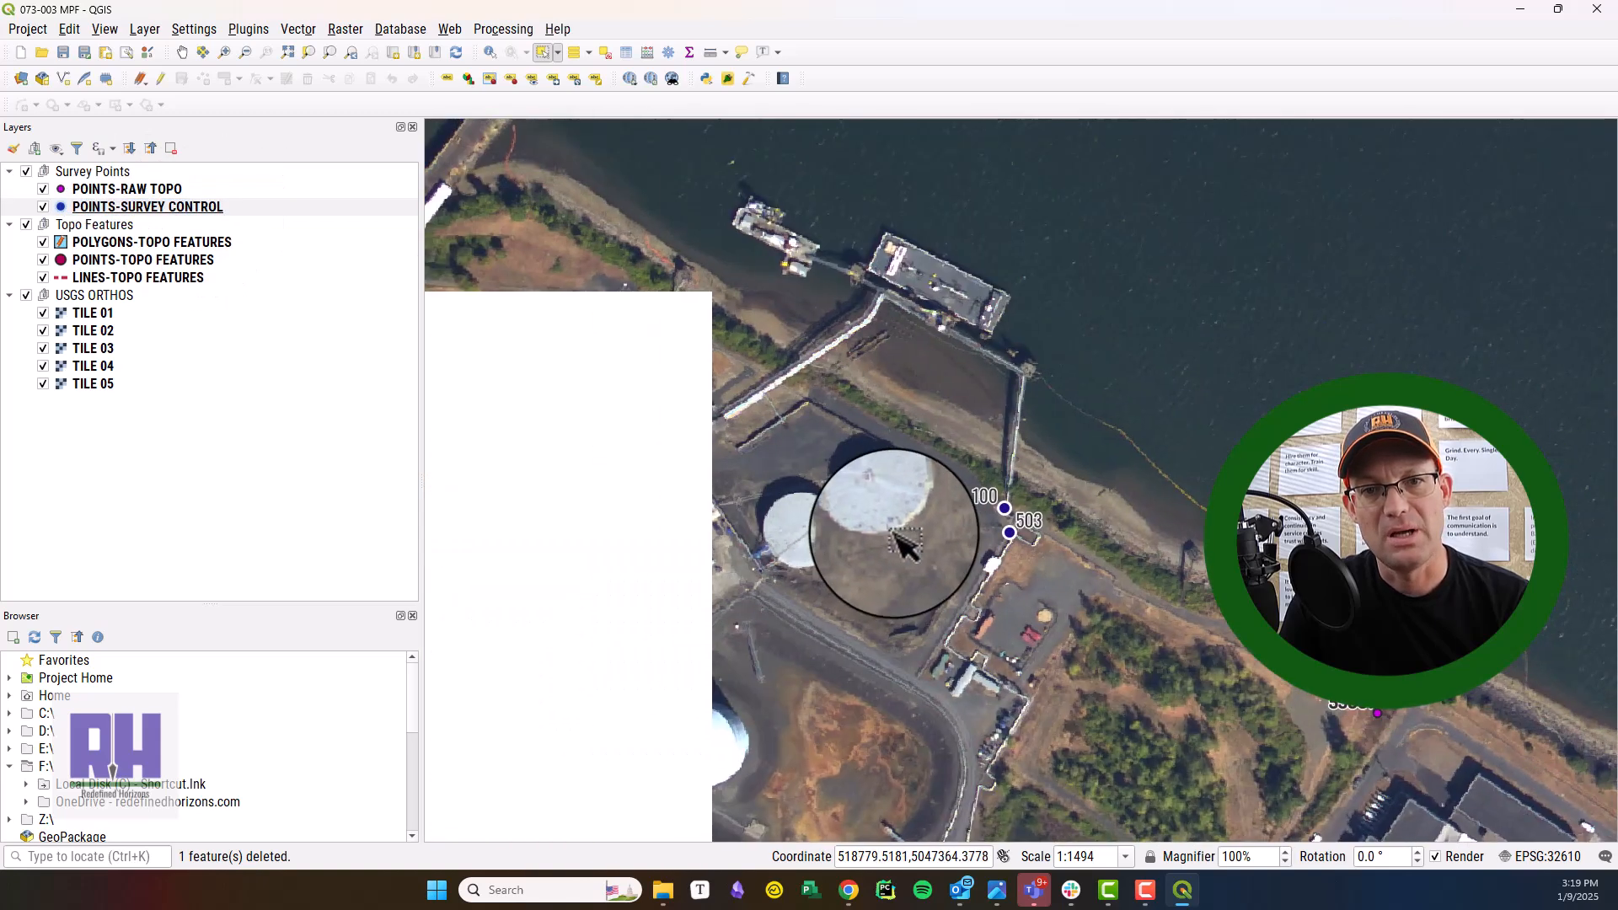
pyautogui.moveTo(1093, 652); pyautogui.dragTo(648, 352)
# Move TILE 03 below TILE 04 and collapse the USGS ORTHOS group.
pyautogui.moveTo(321, 349); pyautogui.dragTo(329, 368)
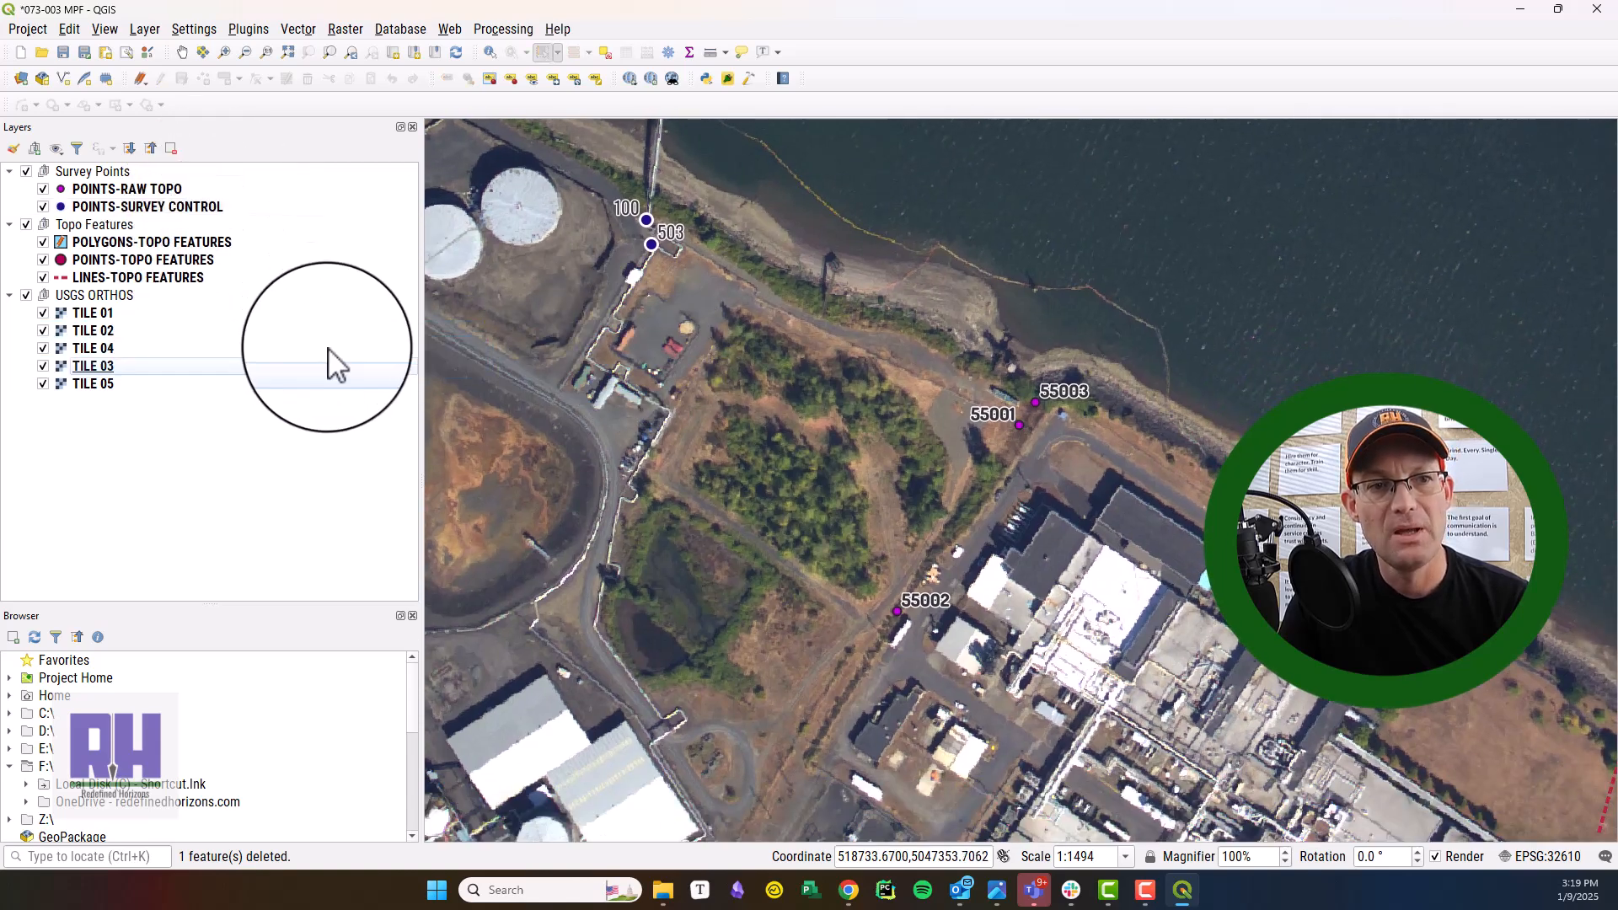
pyautogui.click(26, 295)
pyautogui.click(26, 295)
# Review the polygon, point and line layers in the Topo Features group and the area around the raw topo points.
pyautogui.click(91, 224)
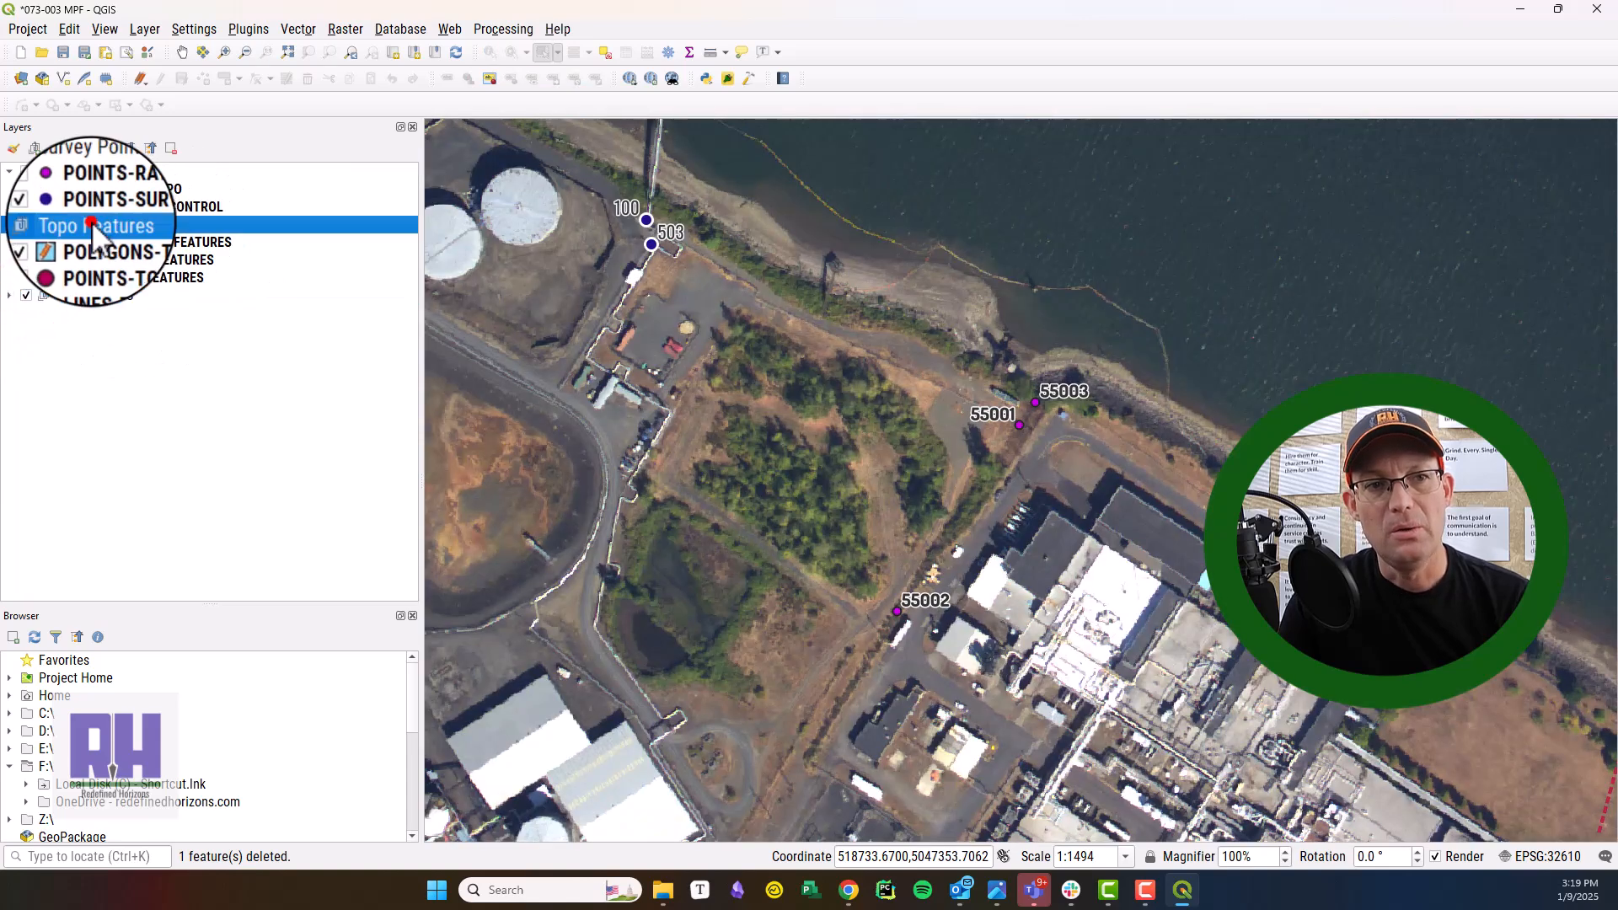
pyautogui.click(144, 244)
pyautogui.click(147, 262)
pyautogui.click(148, 279)
pyautogui.click(153, 260)
pyautogui.click(154, 243)
pyautogui.click(154, 260)
pyautogui.click(150, 278)
pyautogui.click(151, 260)
pyautogui.click(153, 243)
pyautogui.click(152, 260)
pyautogui.click(150, 278)
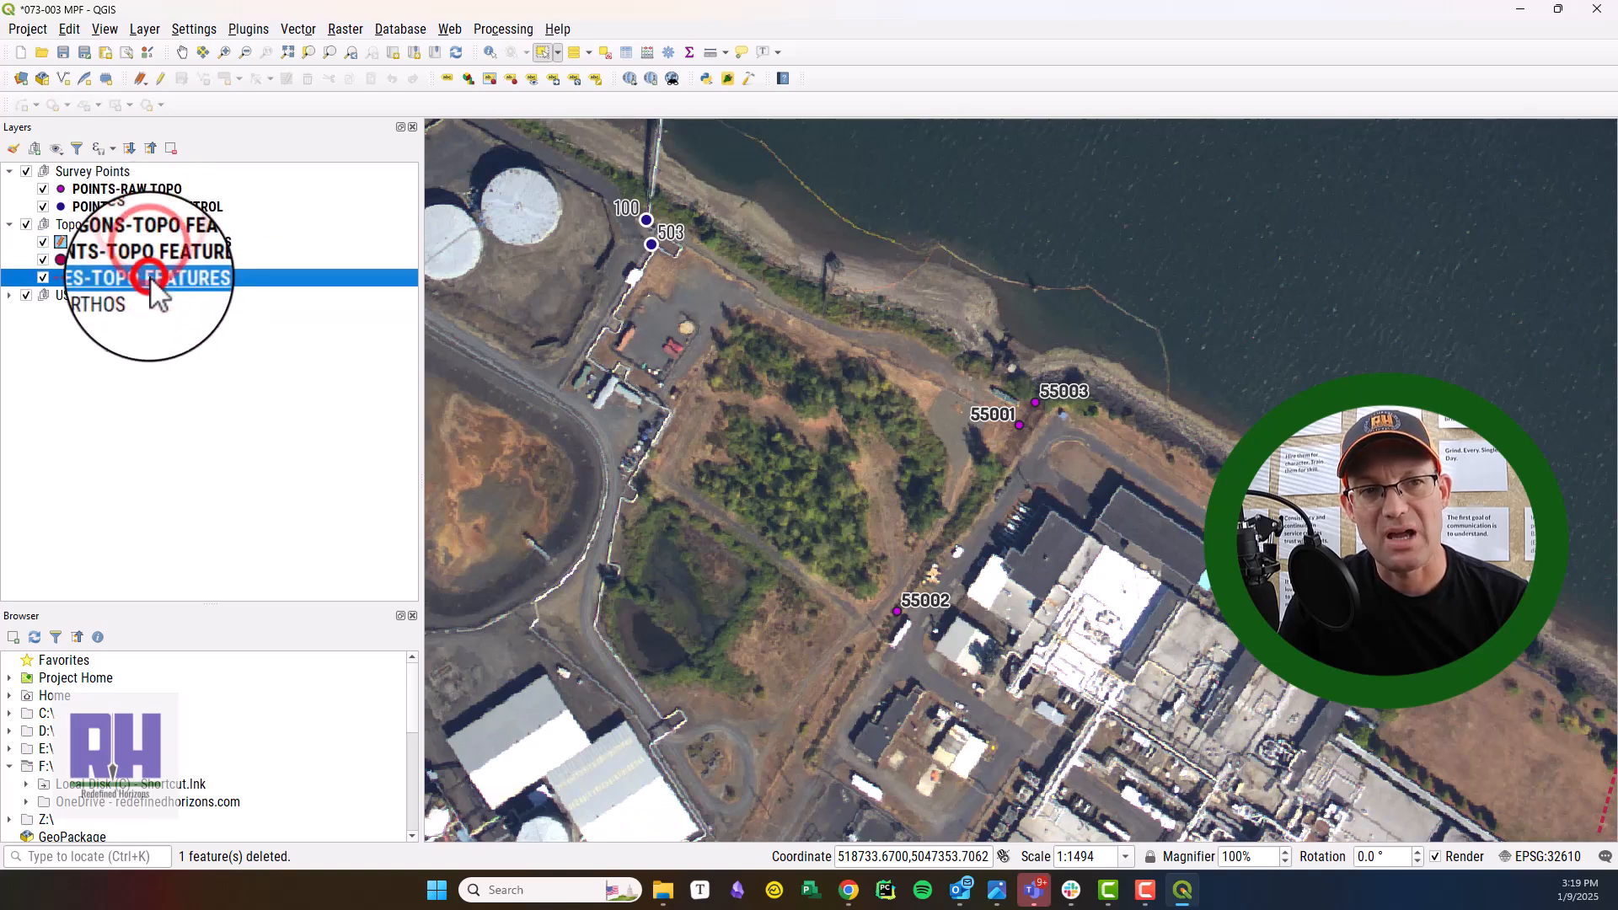
pyautogui.click(115, 243)
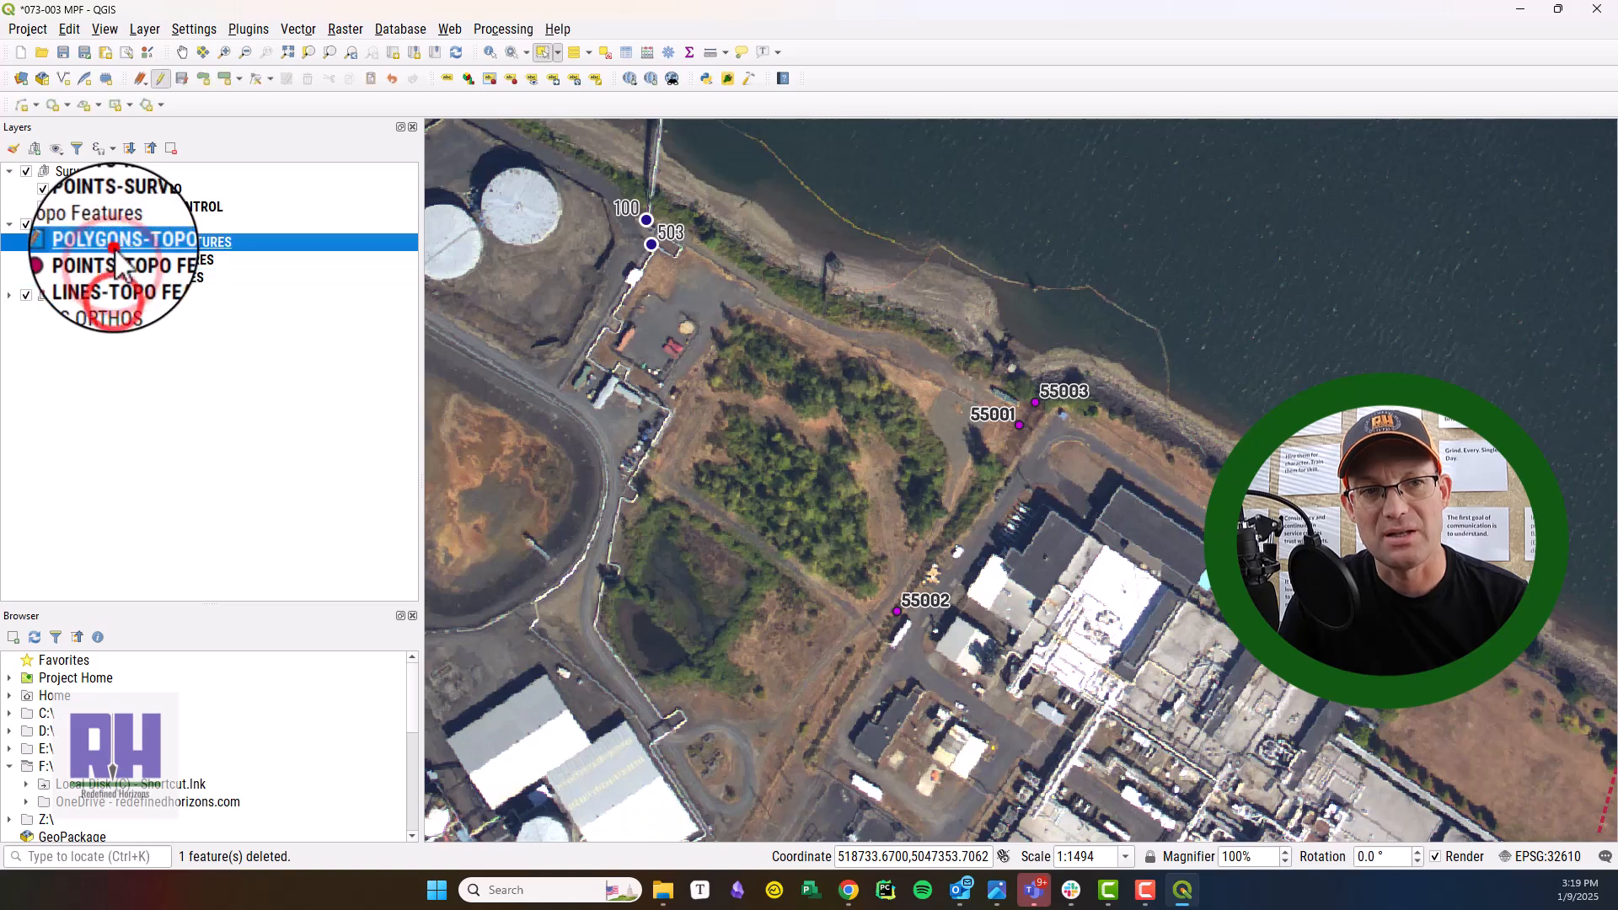
pyautogui.moveTo(983, 518); pyautogui.dragTo(742, 459)
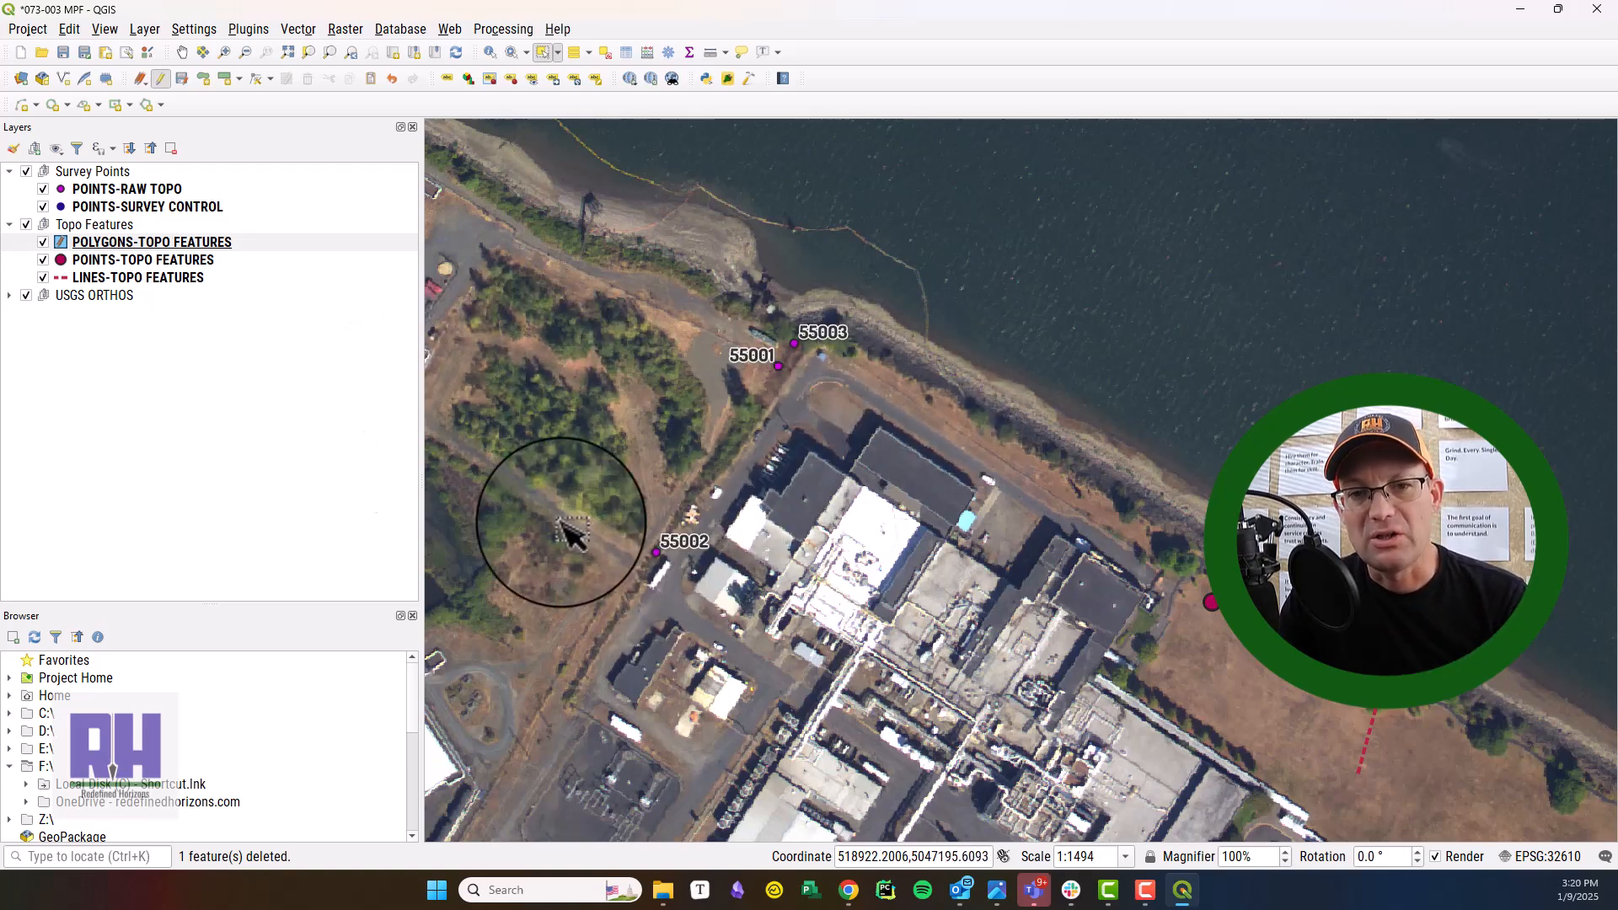
# Enable editing on LINES-TOPO FEATURES and draw a line through raw topo points 55003, 55001 and 55002.
pyautogui.click(149, 277)
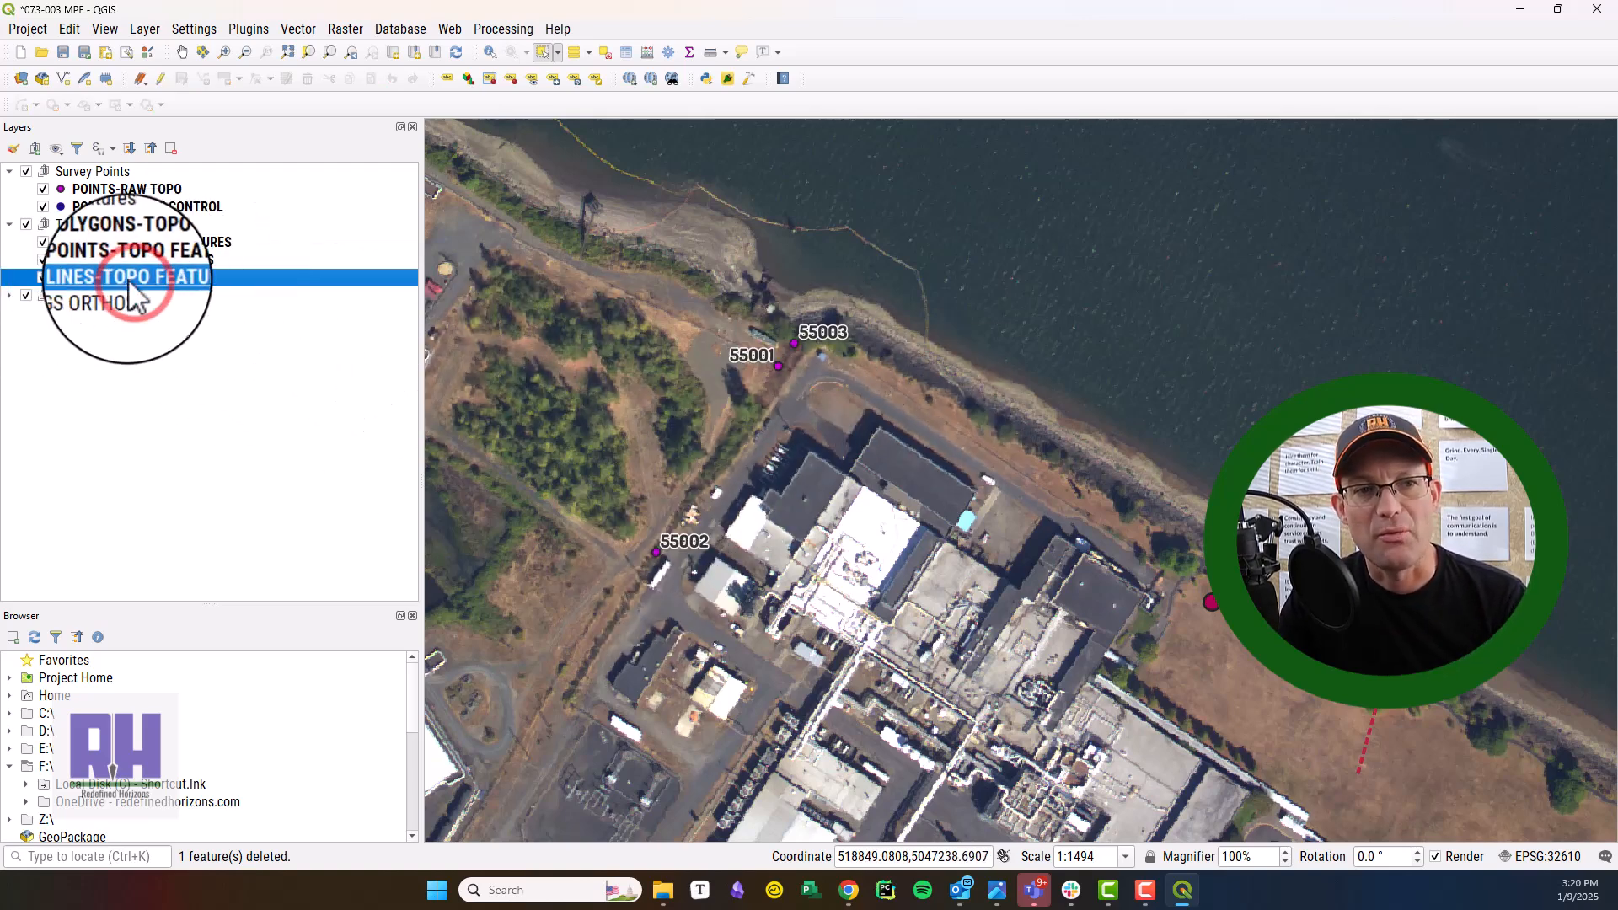
pyautogui.rightClick(127, 280)
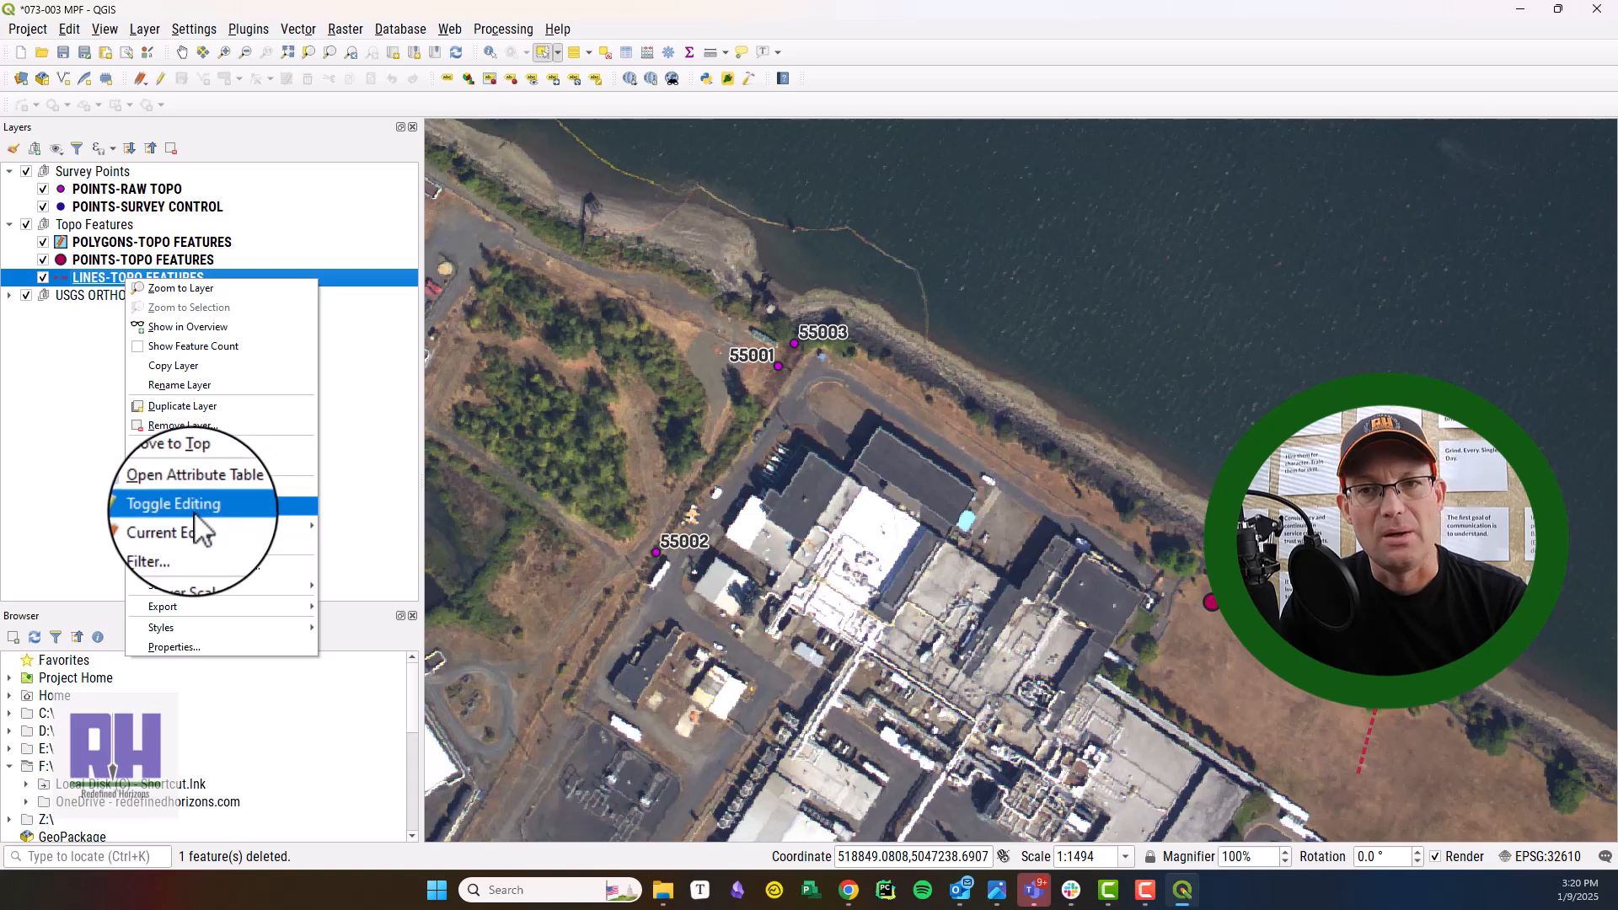
pyautogui.click(196, 486)
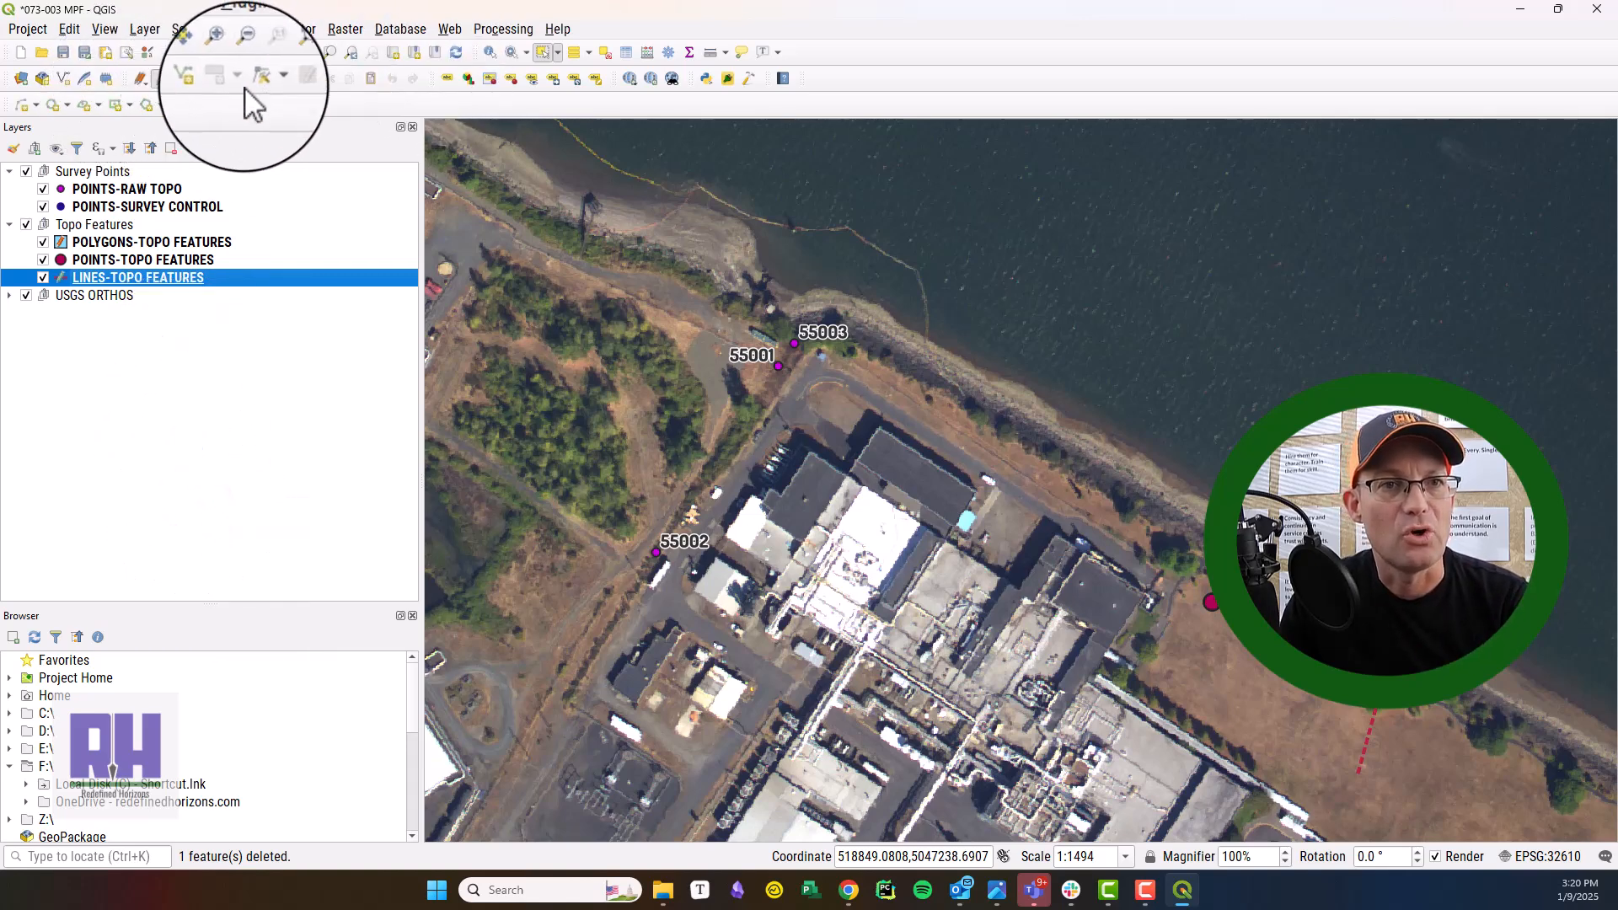
pyautogui.click(203, 78)
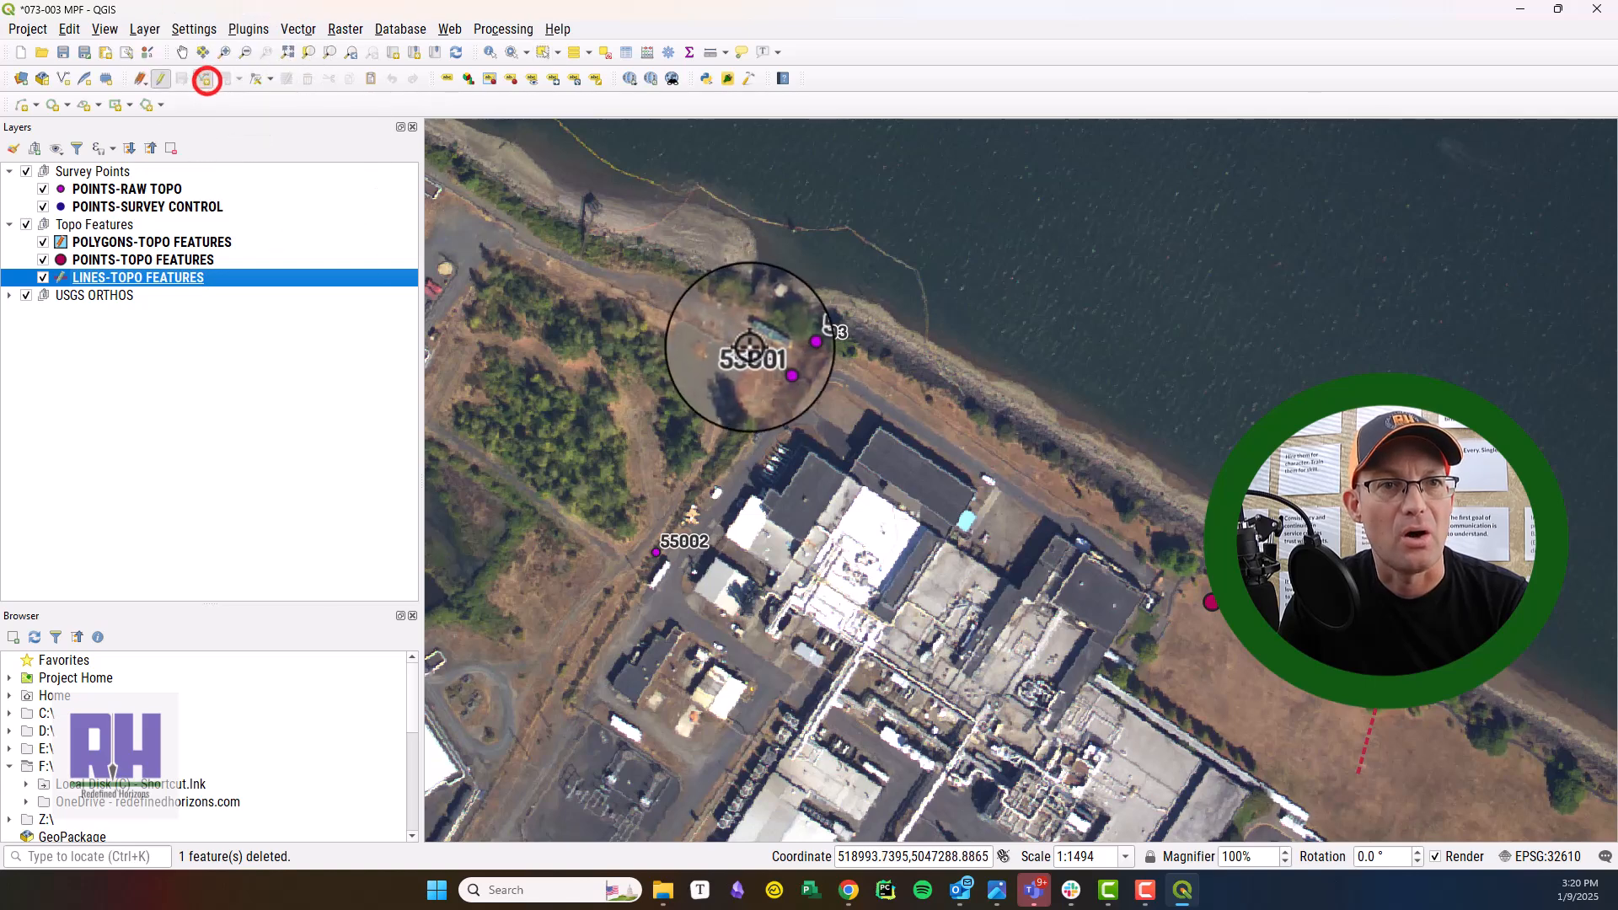
pyautogui.click(793, 343)
pyautogui.click(778, 365)
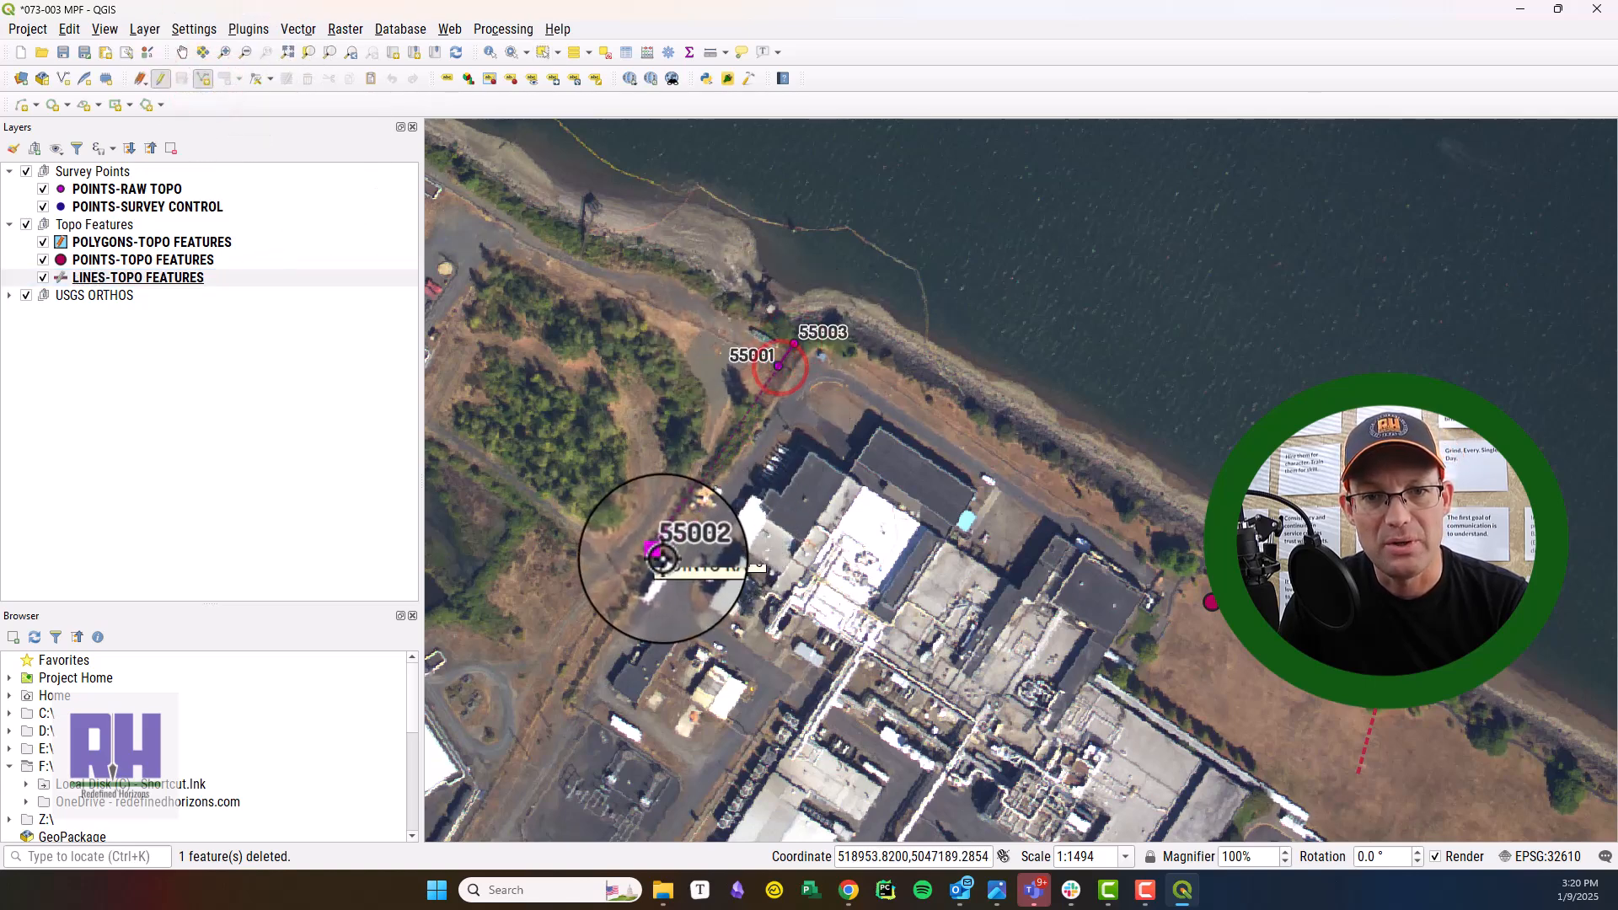
pyautogui.click(658, 555)
pyautogui.rightClick(659, 555)
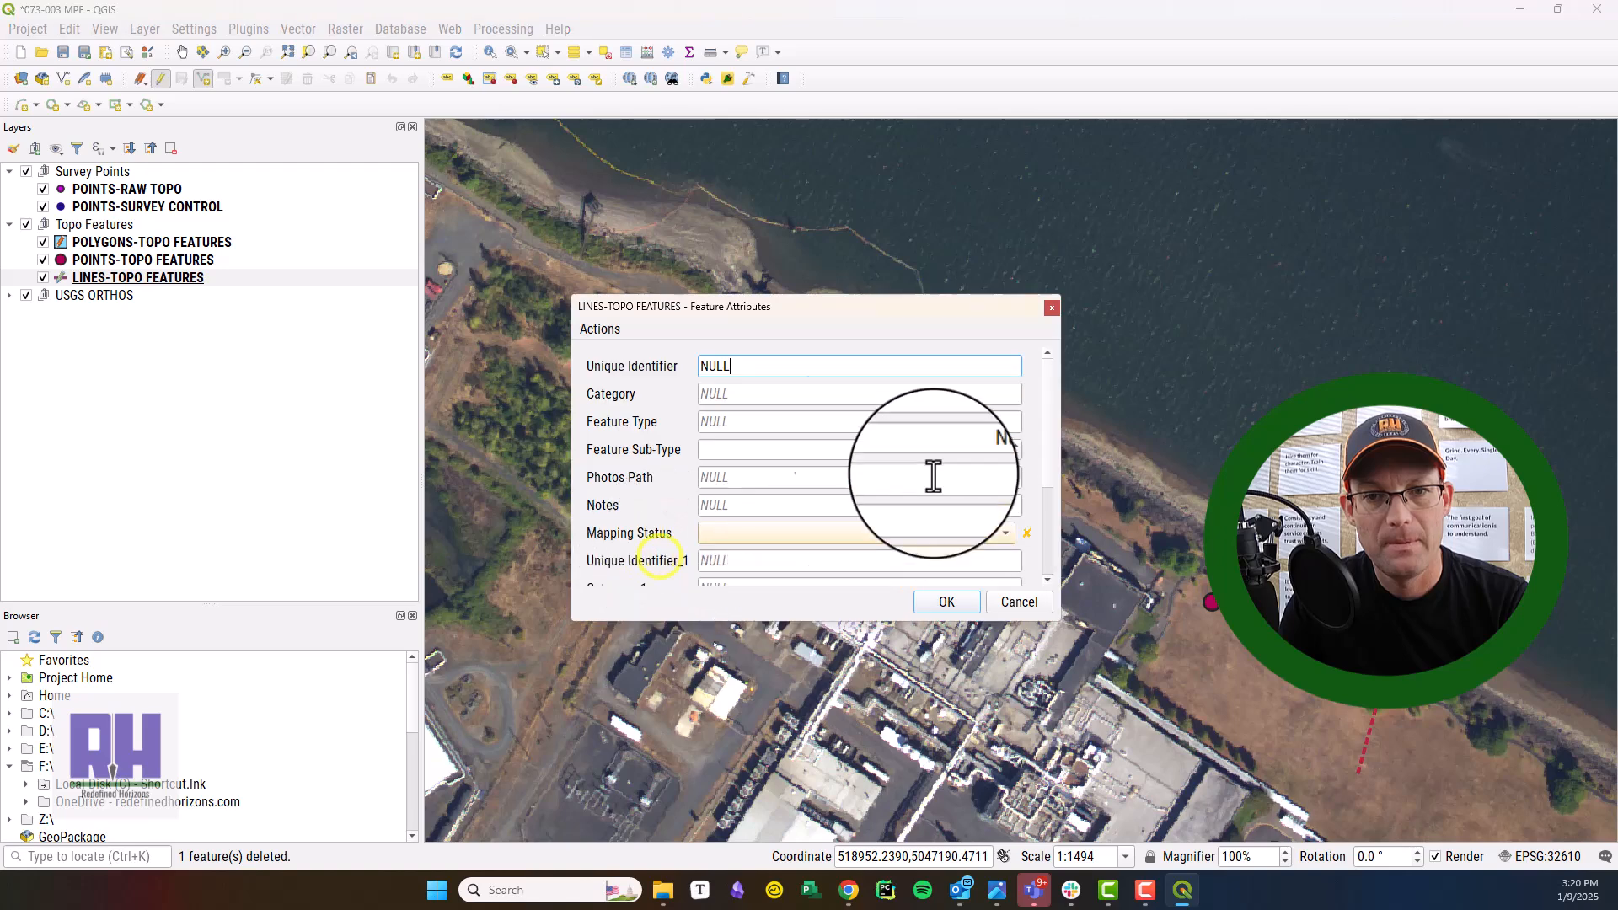
# Save the line with identifier DRAIN-100-2333, category DRAINAGE, feature type DRAINAGE DITCH and mapping status Surveyed - Not Attributed.
pyautogui.click(769, 371)
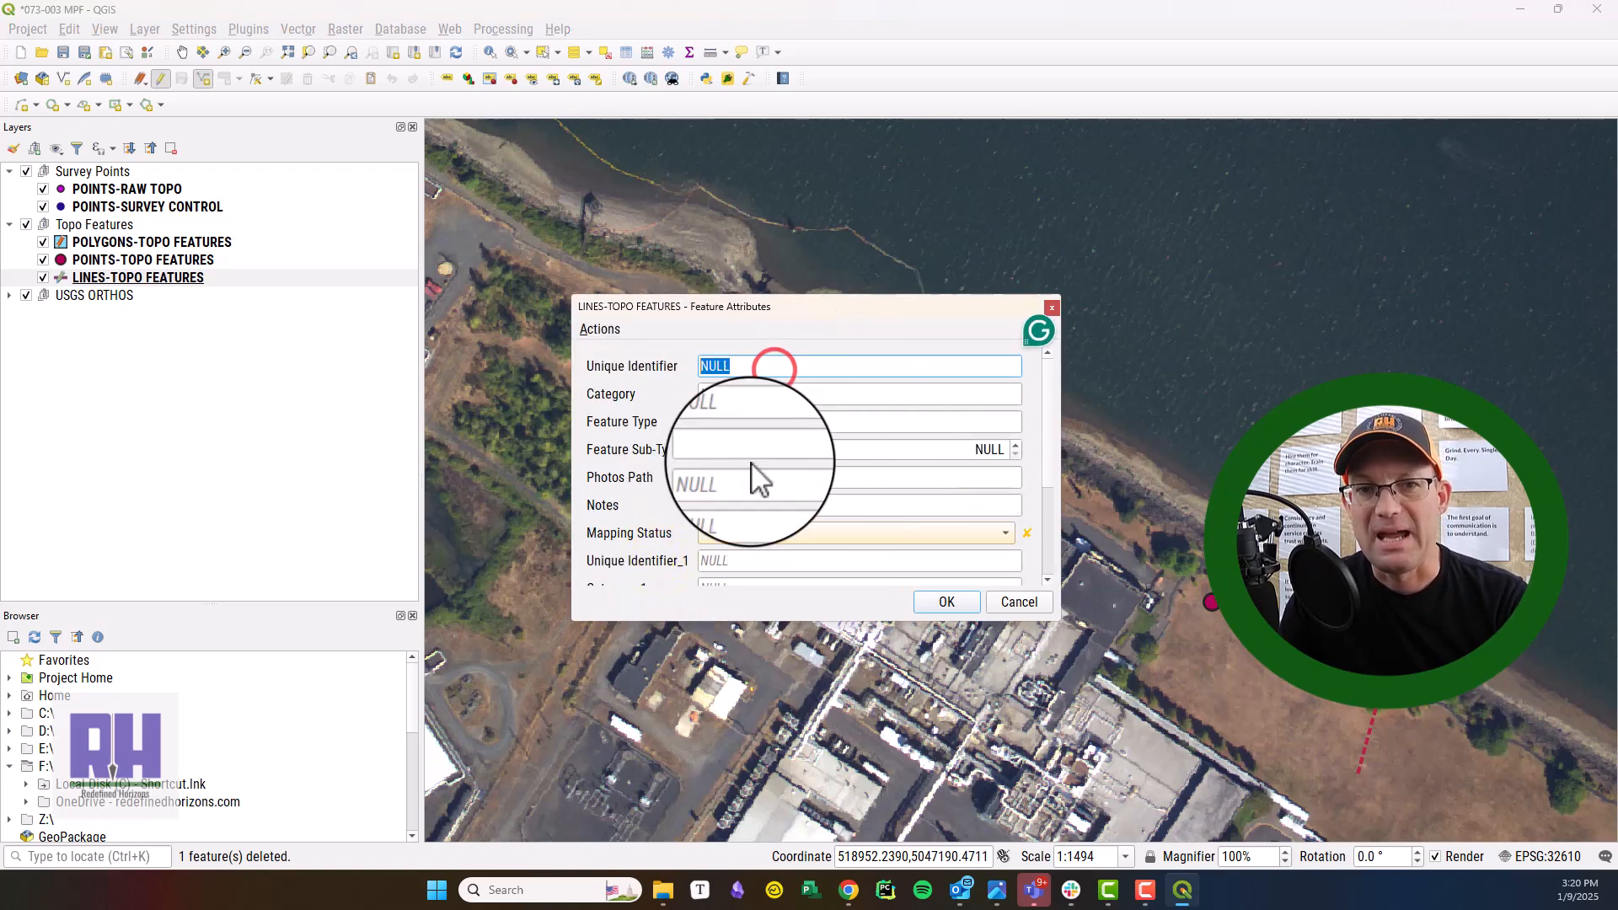
pyautogui.write('d')
pyautogui.press('BackSpace')
pyautogui.write('DRAINAGE DITCH')
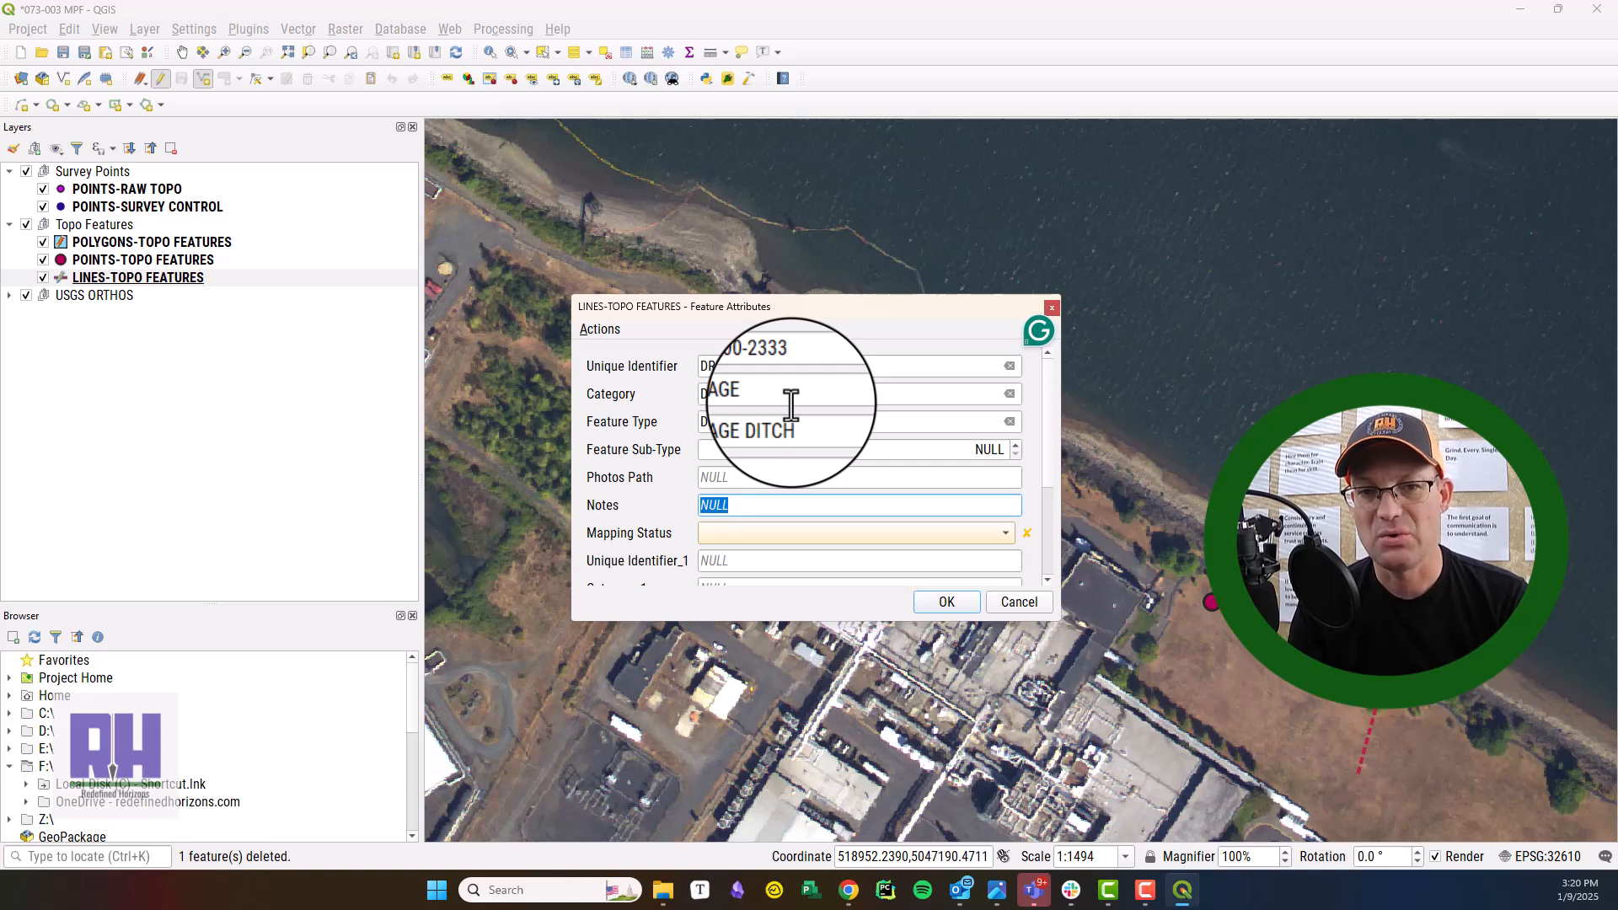
pyautogui.click(780, 534)
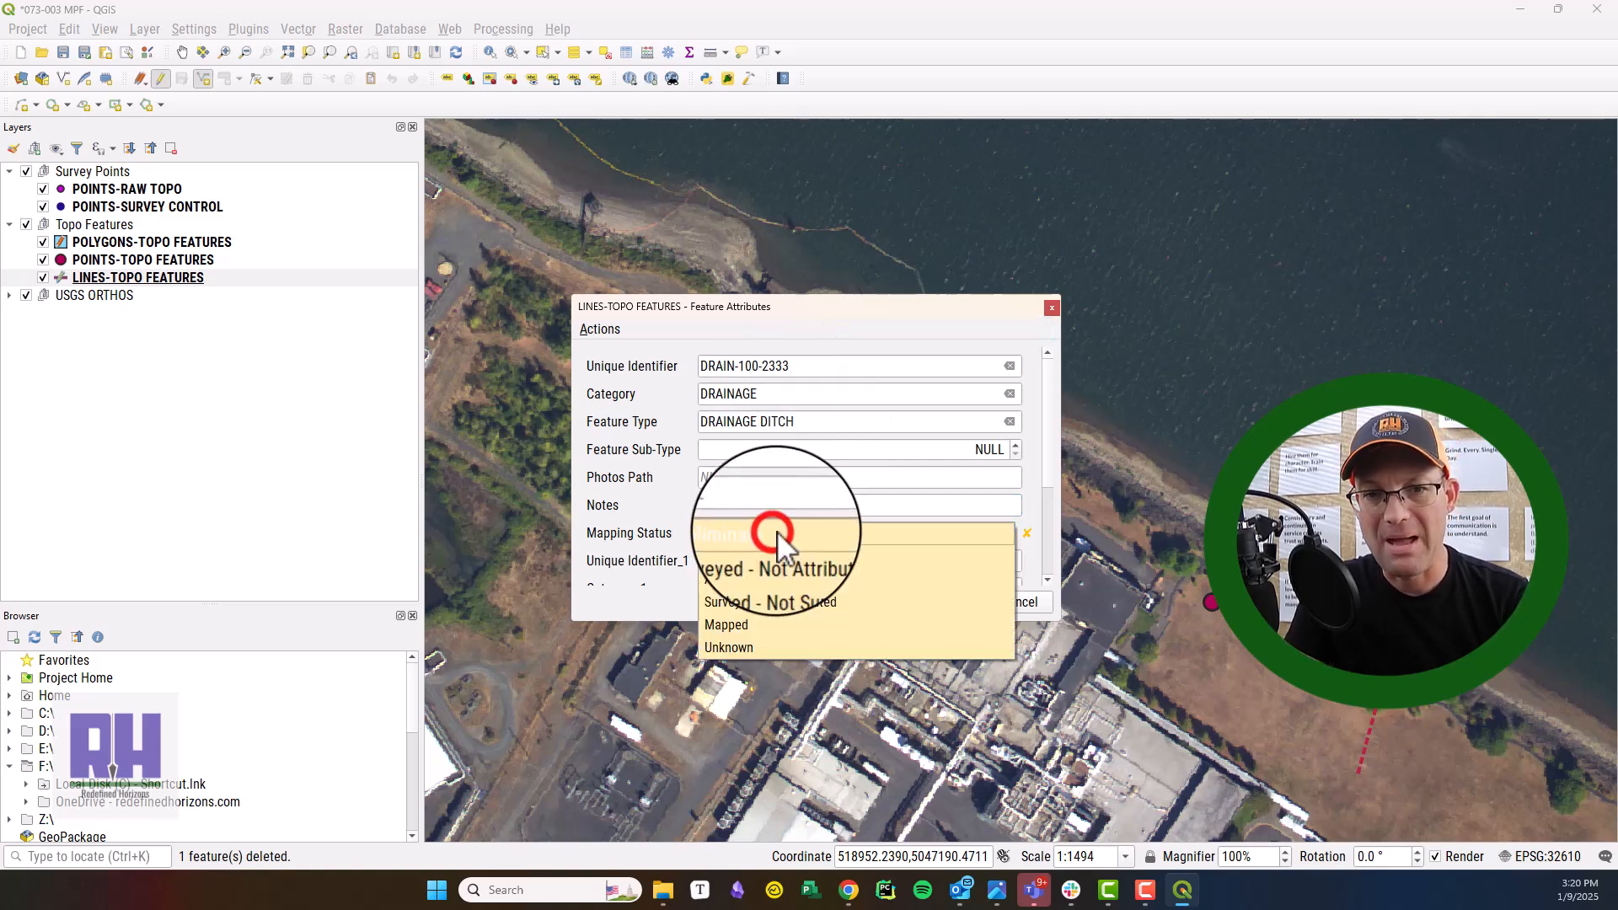
pyautogui.click(782, 560)
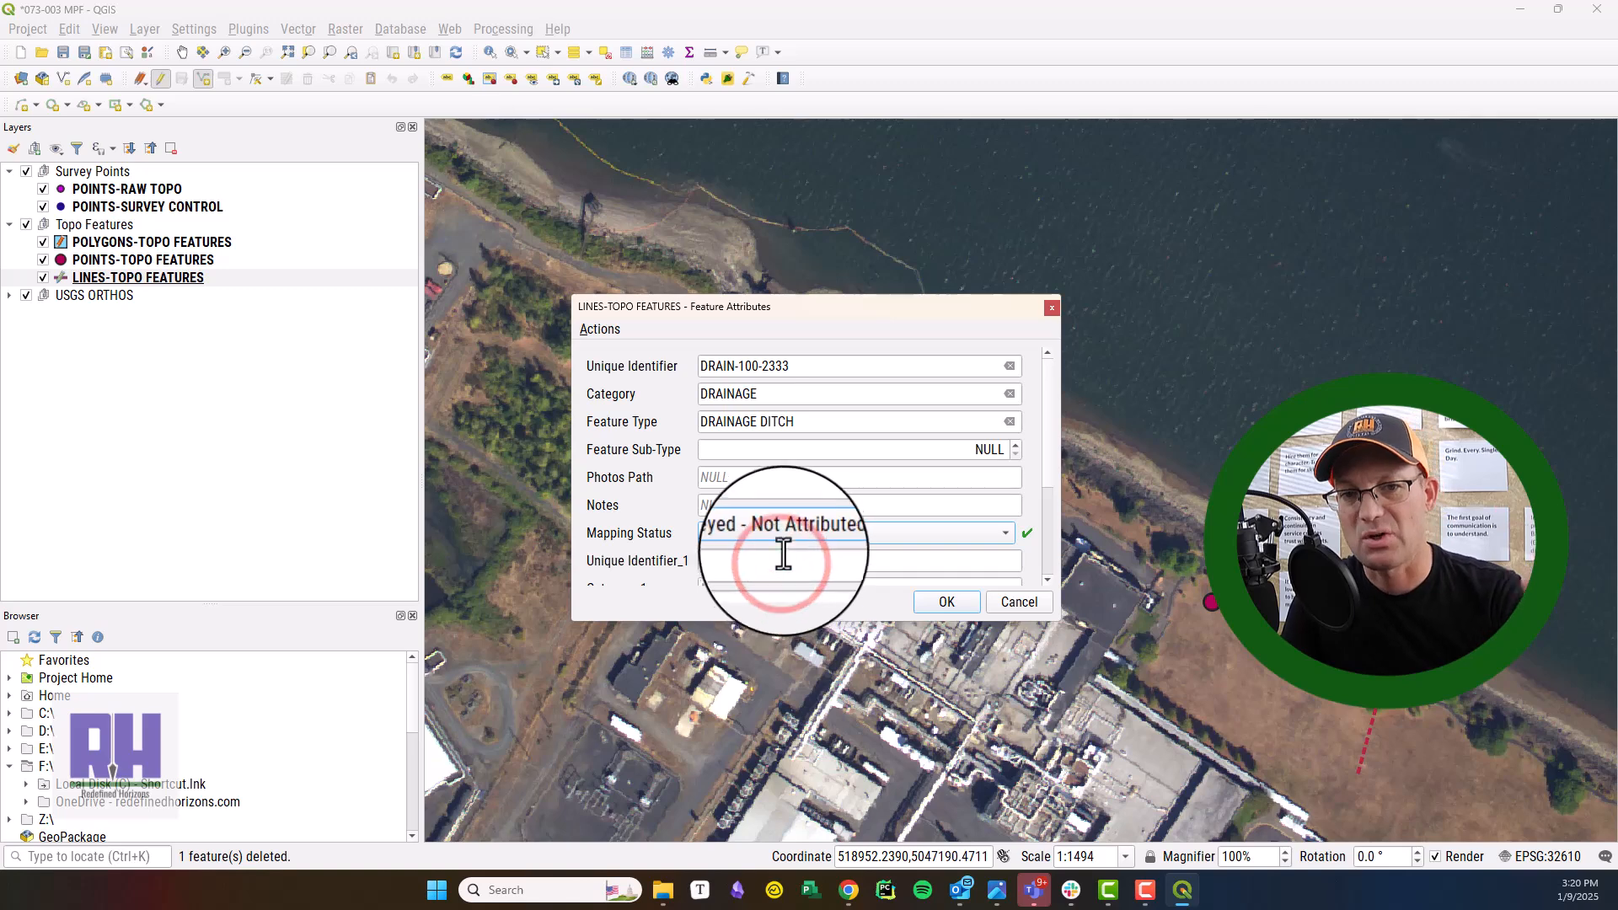
pyautogui.scroll(-3, 784, 555)
pyautogui.scroll(-1, 786, 545)
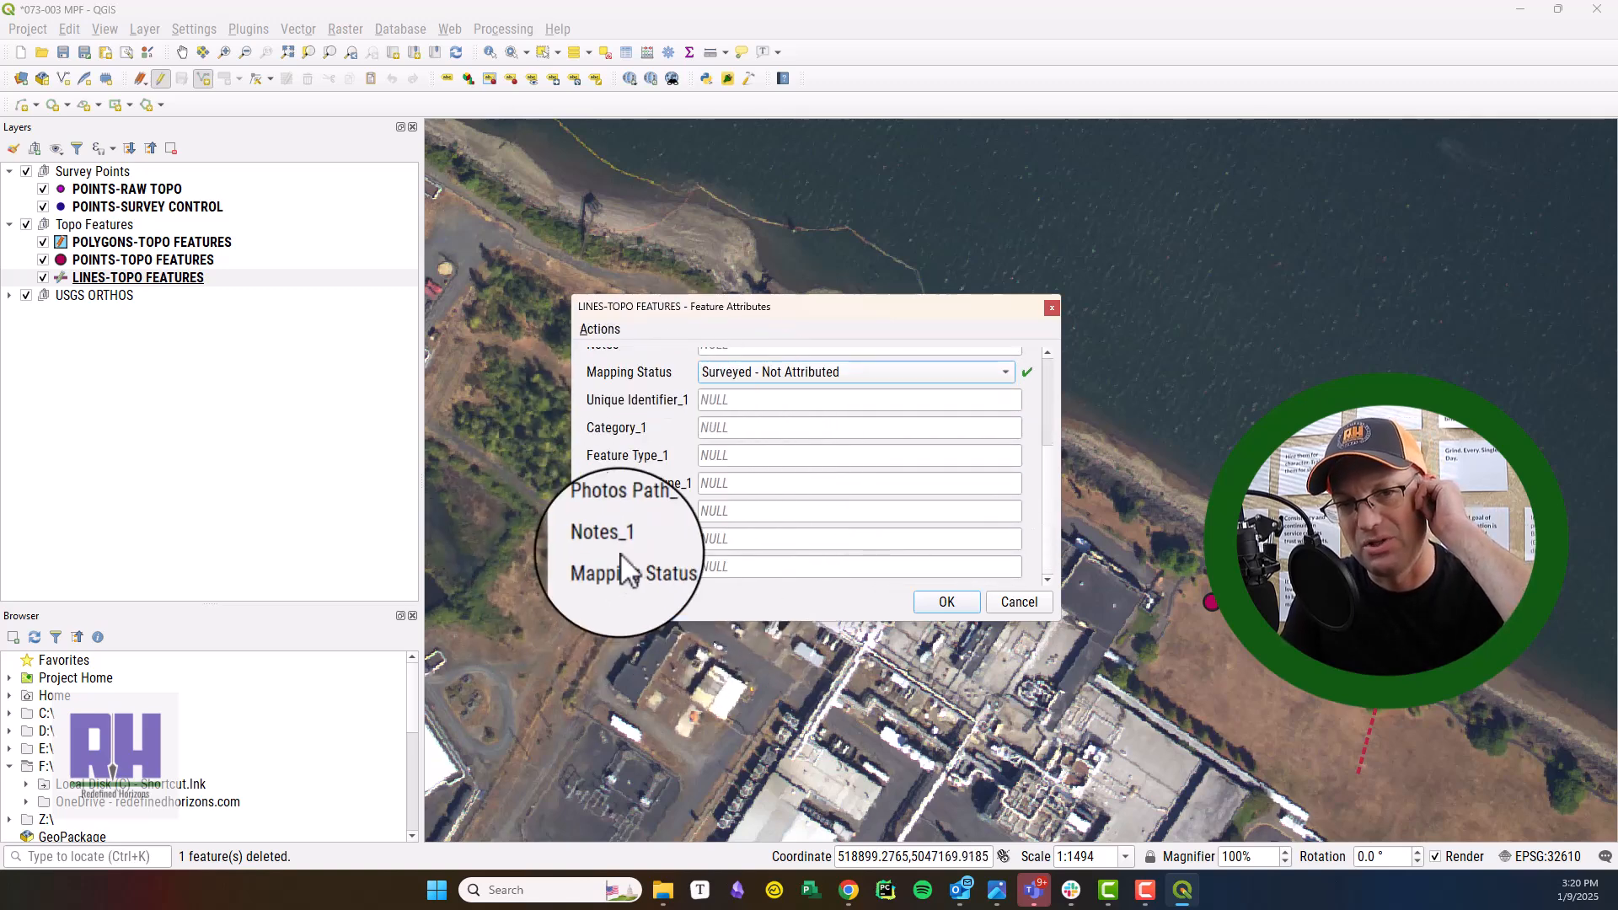
pyautogui.click(947, 600)
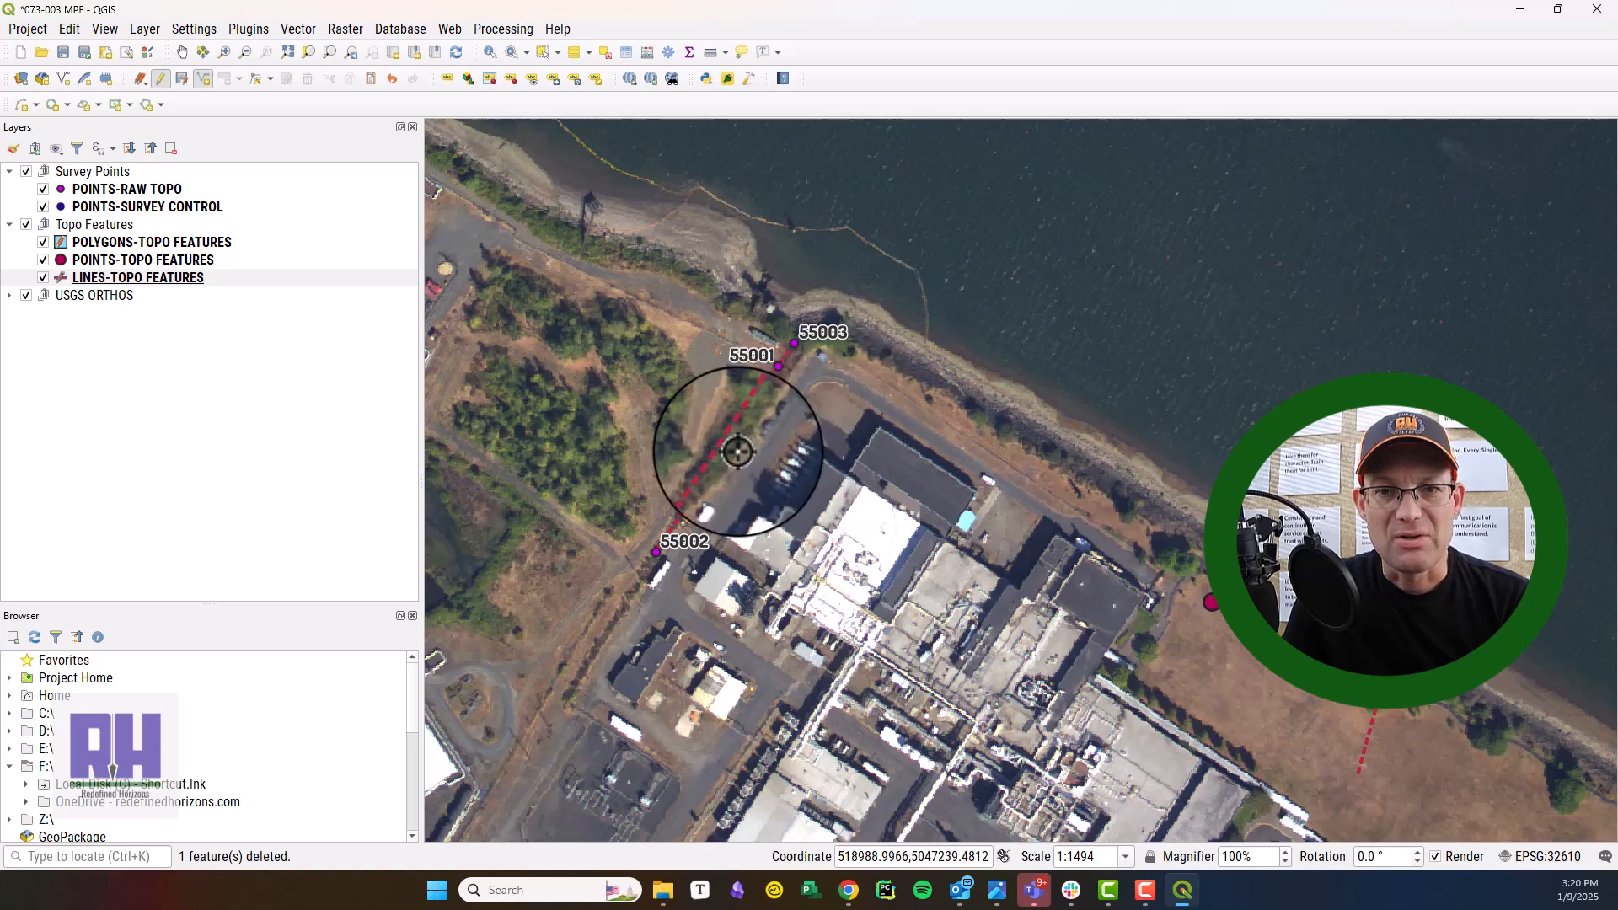
pyautogui.scroll(1, 741, 454)
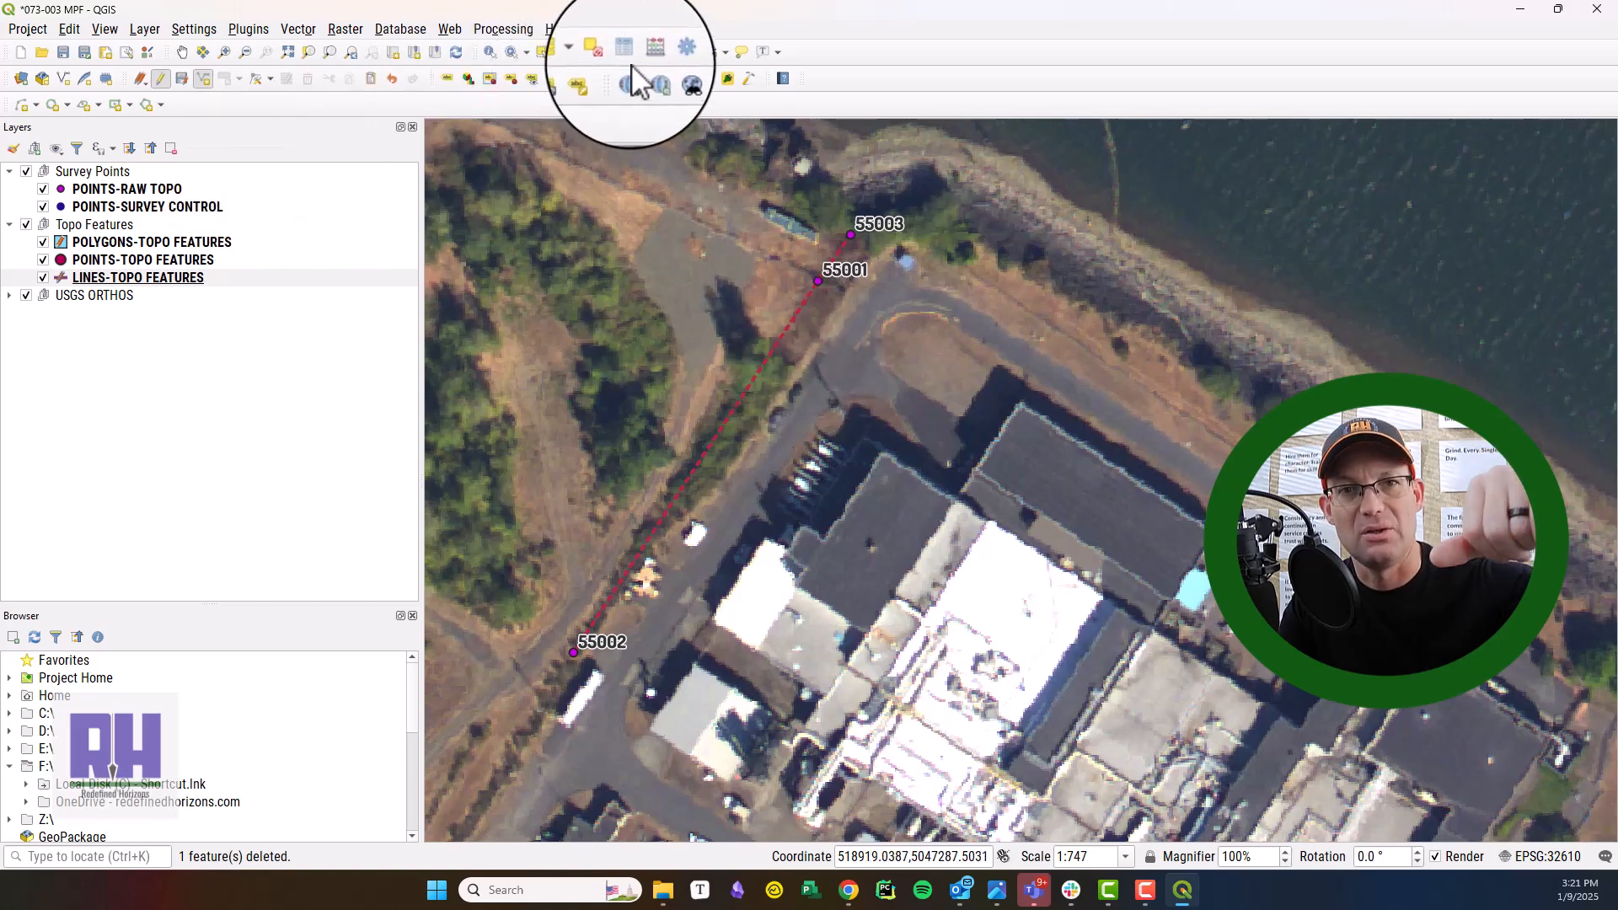
pyautogui.click(230, 278)
pyautogui.rightClick(231, 279)
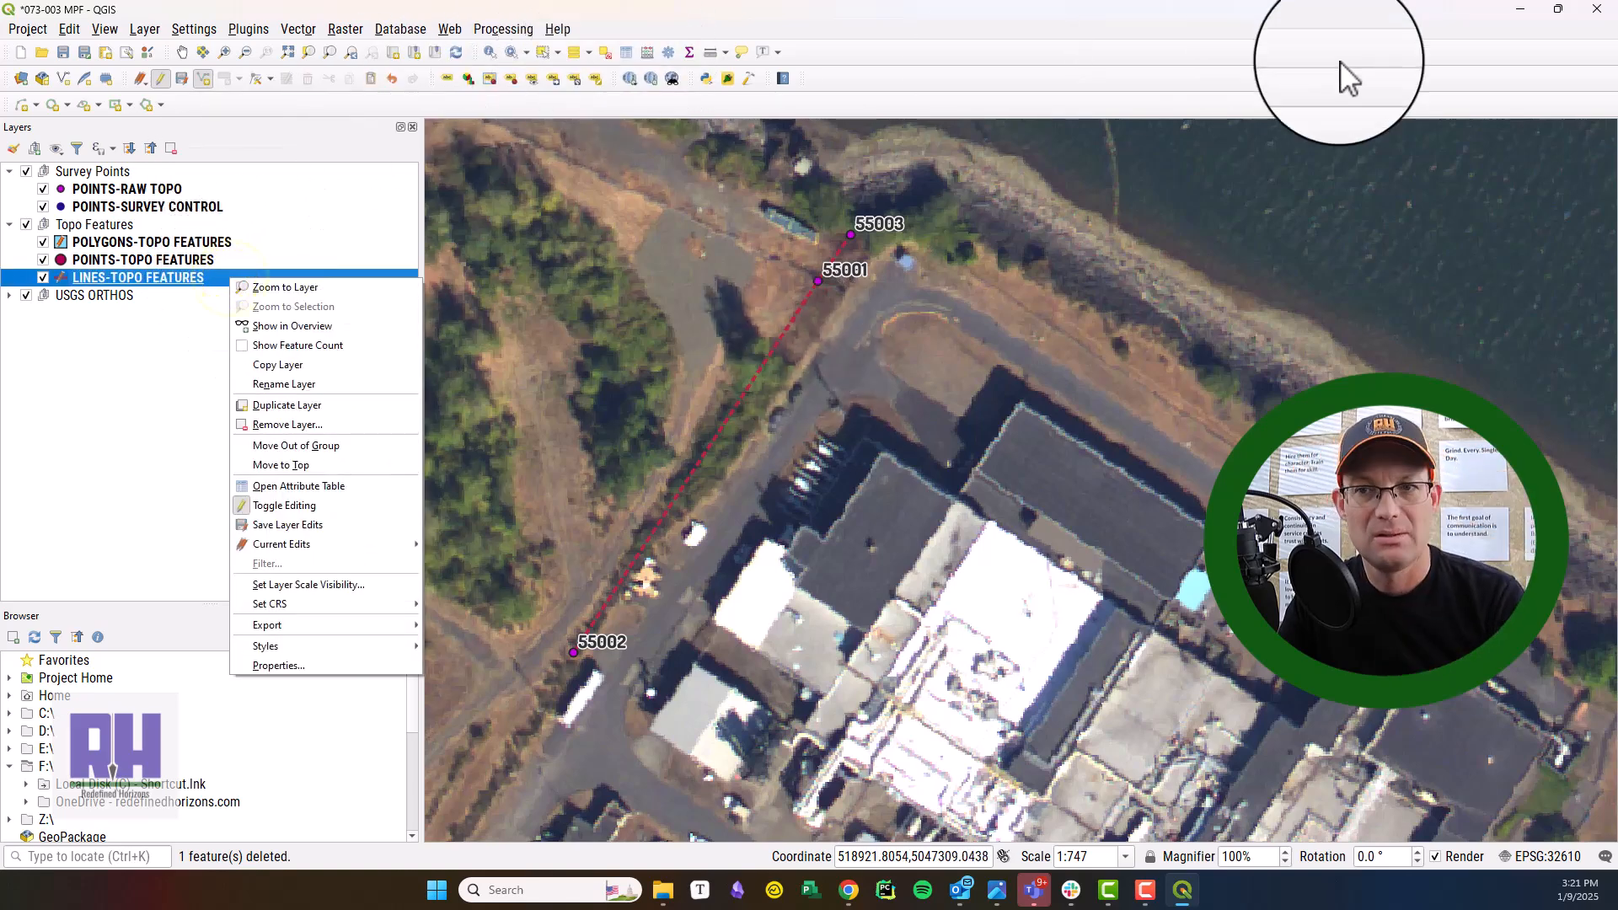
pyautogui.click(1431, 206)
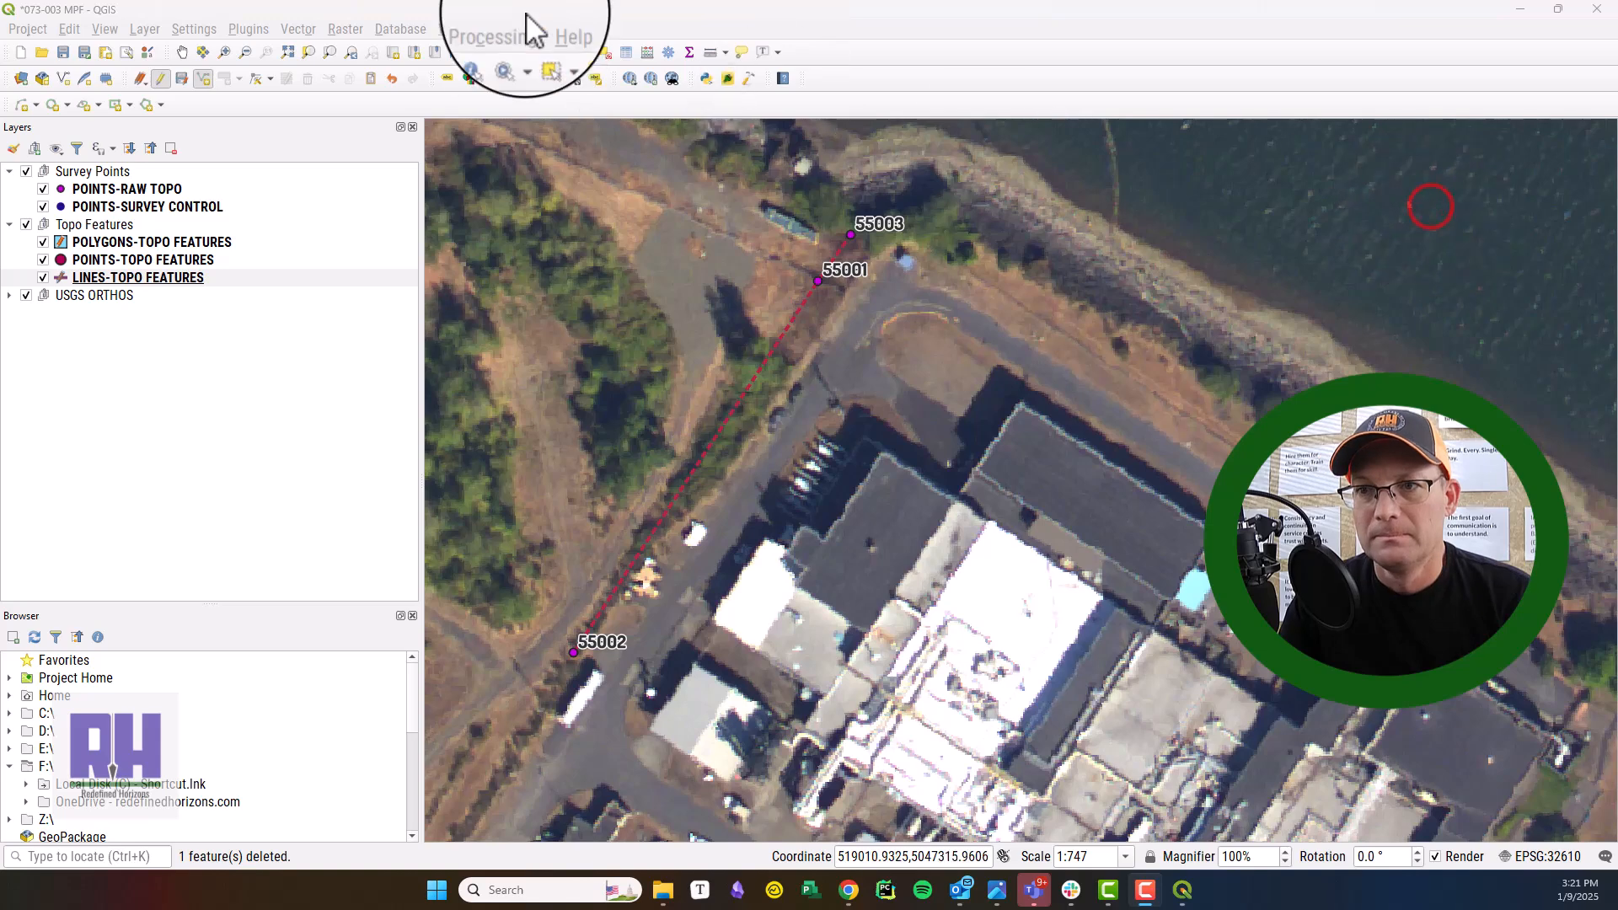
# Open the attribute table of LINES-TOPO FEATURES and review the drainage ditch's record.
pyautogui.click(628, 53)
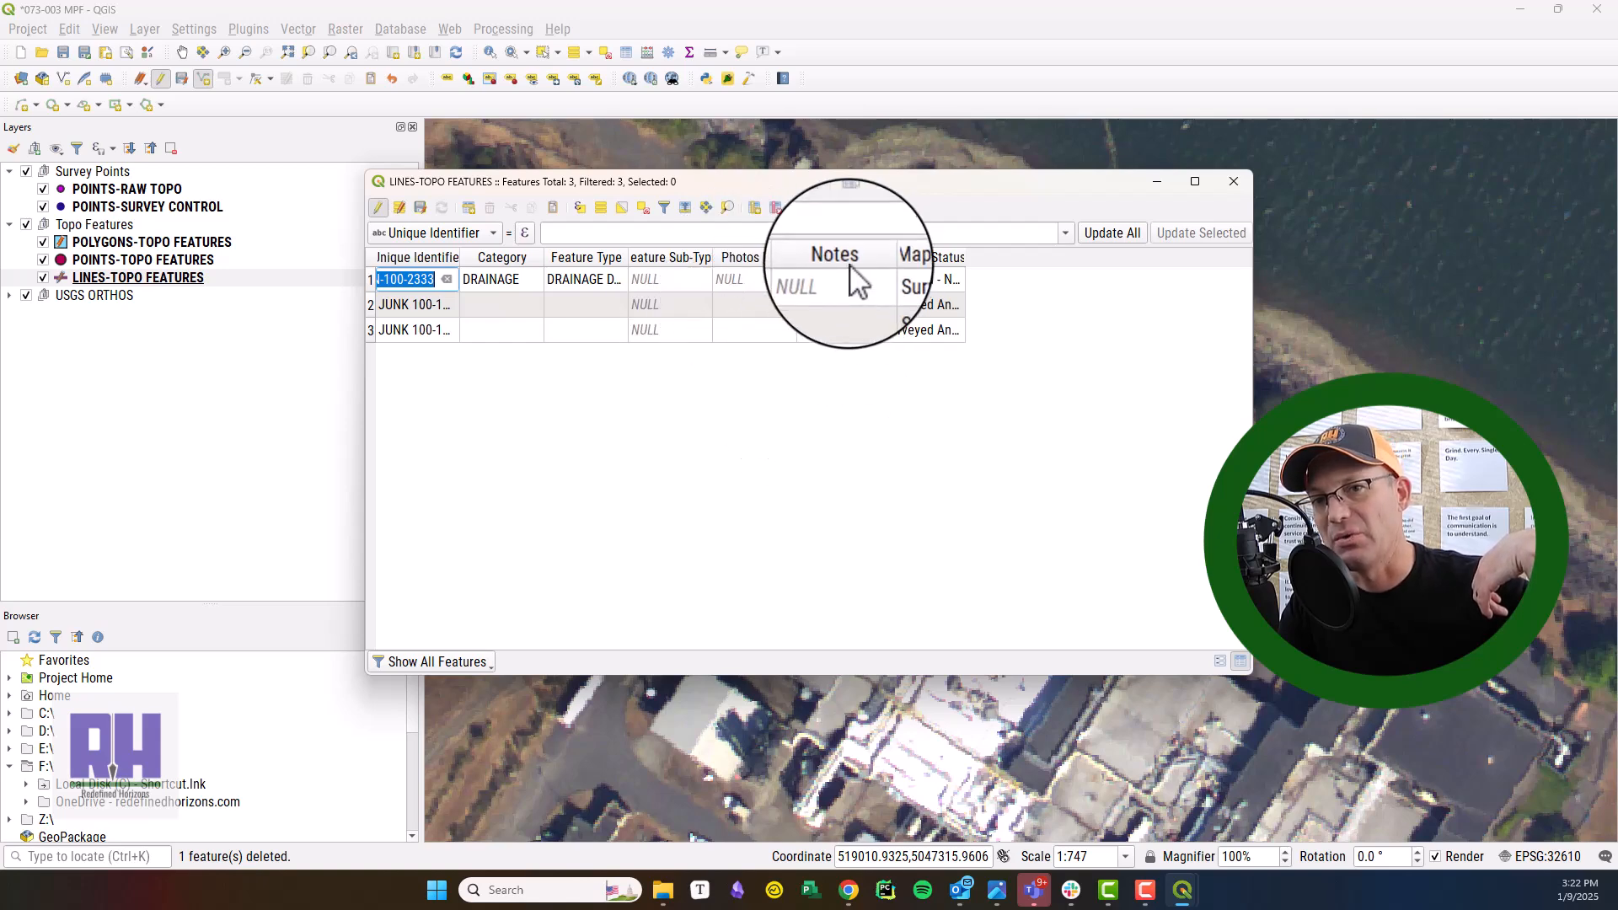
pyautogui.moveTo(886, 180); pyautogui.dragTo(1617, 333)
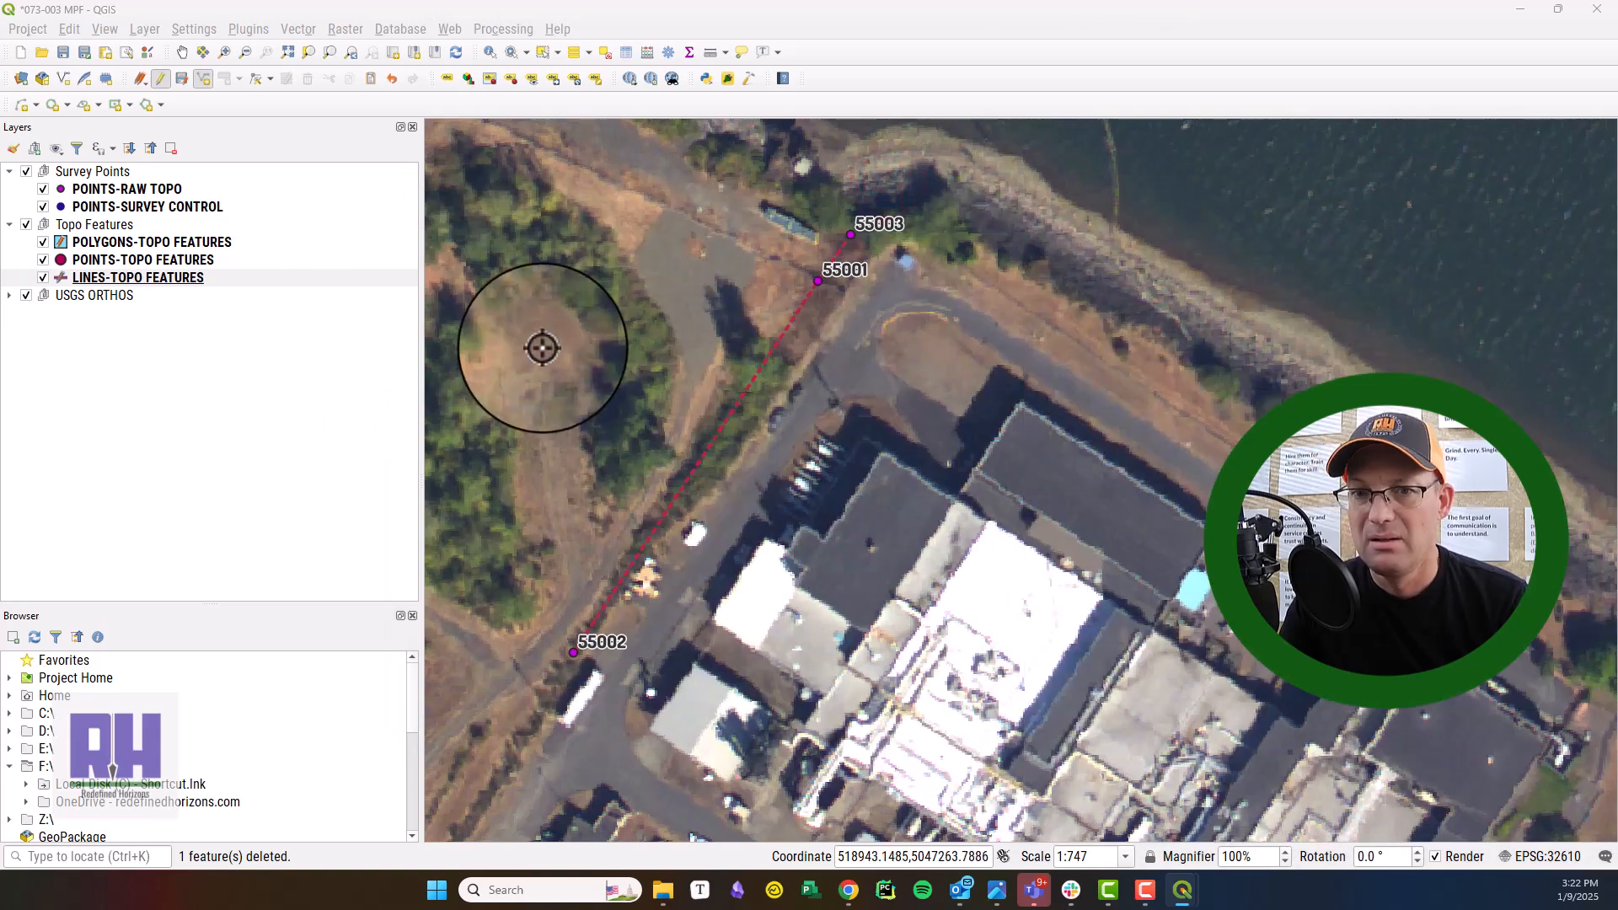
# Examine the existing point, line and polygon topo features across the site and compare them with the new ditch line.
pyautogui.scroll(-1, 617, 360)
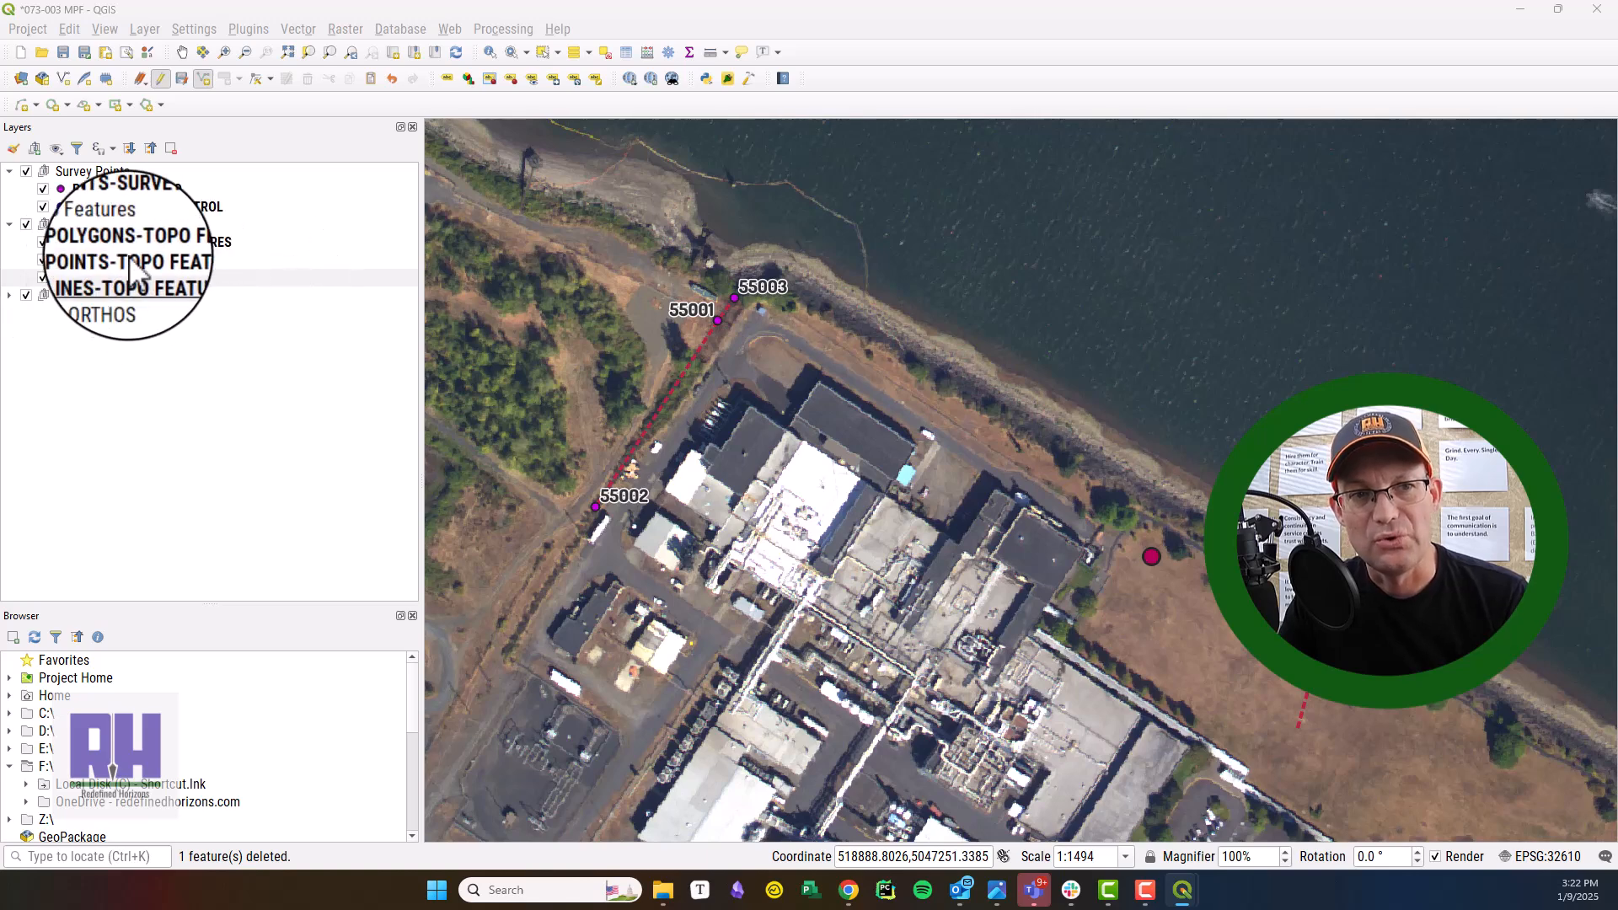
pyautogui.moveTo(1093, 747); pyautogui.dragTo(555, 423)
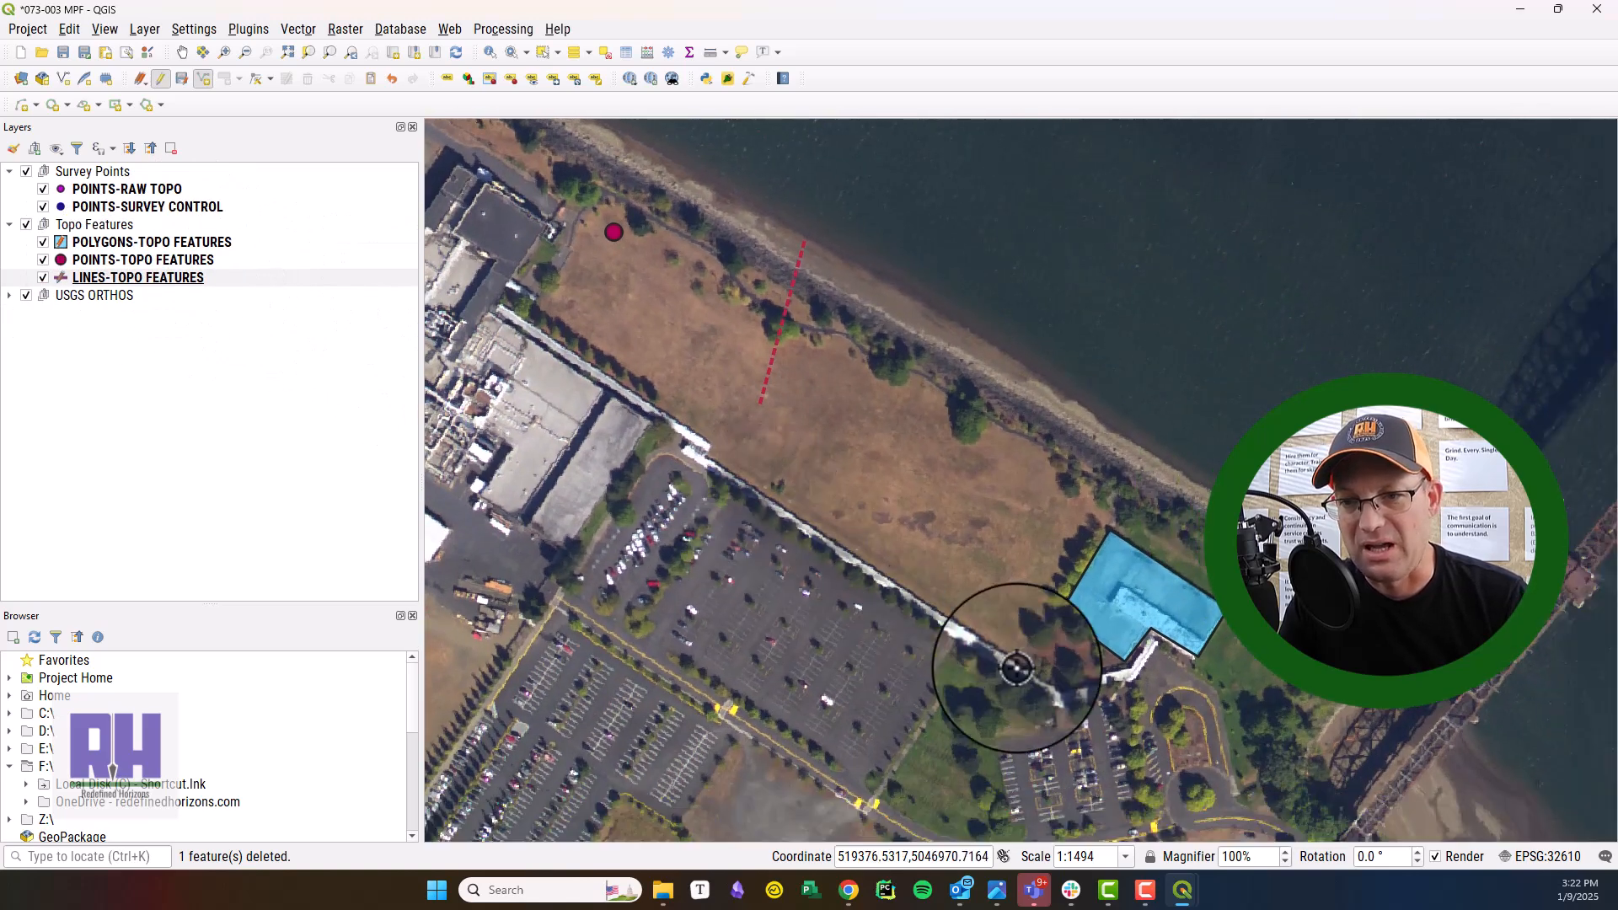
pyautogui.click(135, 277)
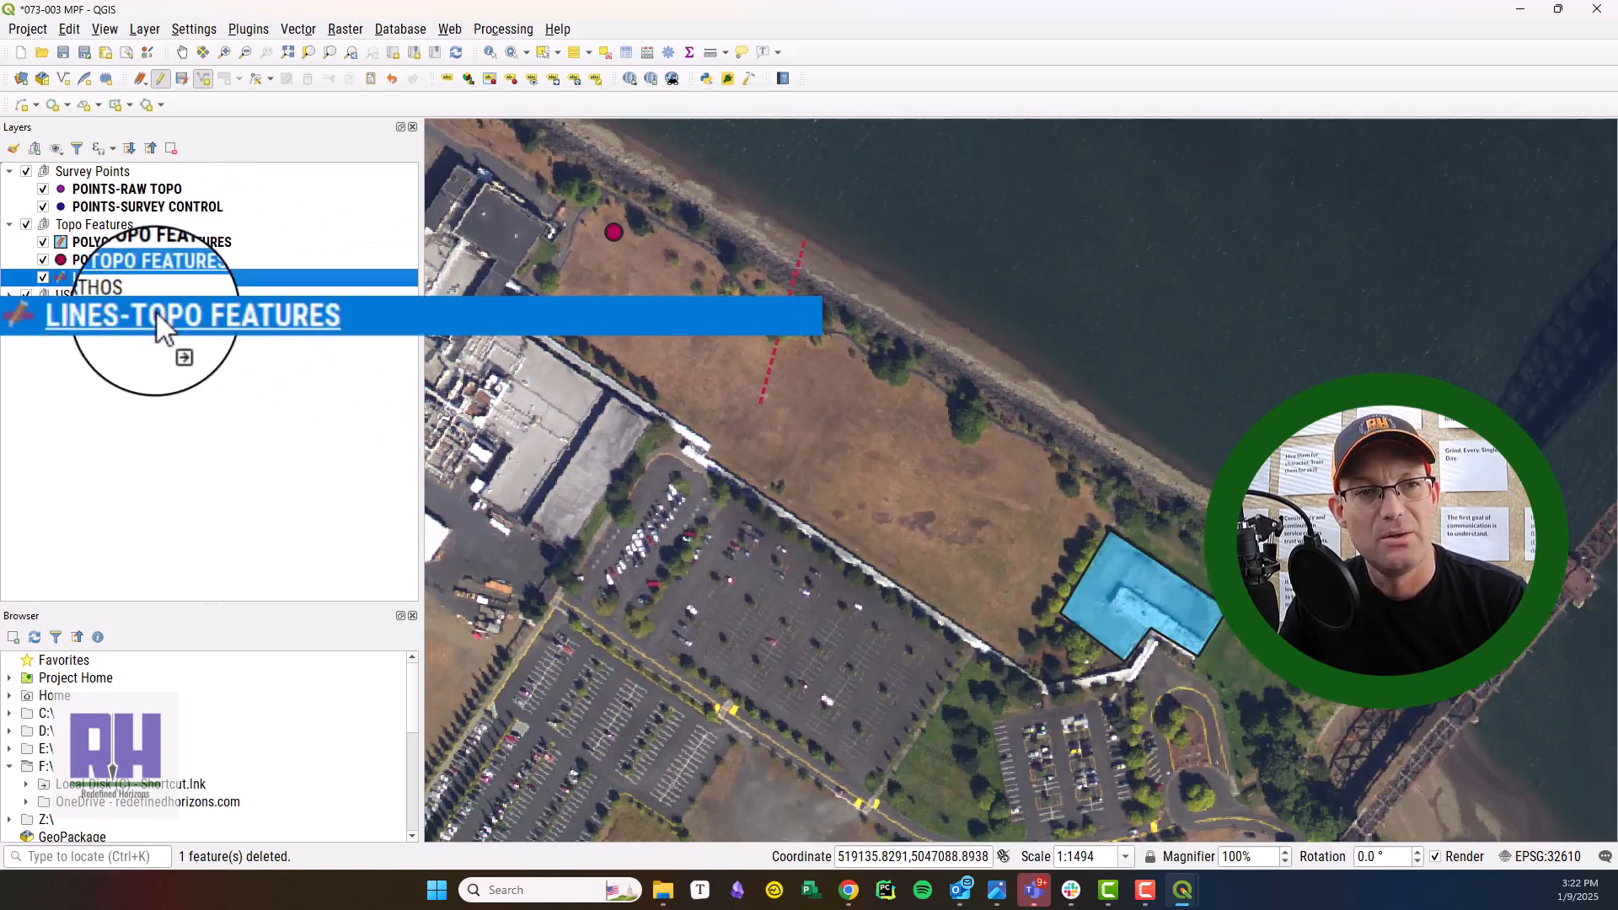
pyautogui.moveTo(581, 273); pyautogui.dragTo(975, 654)
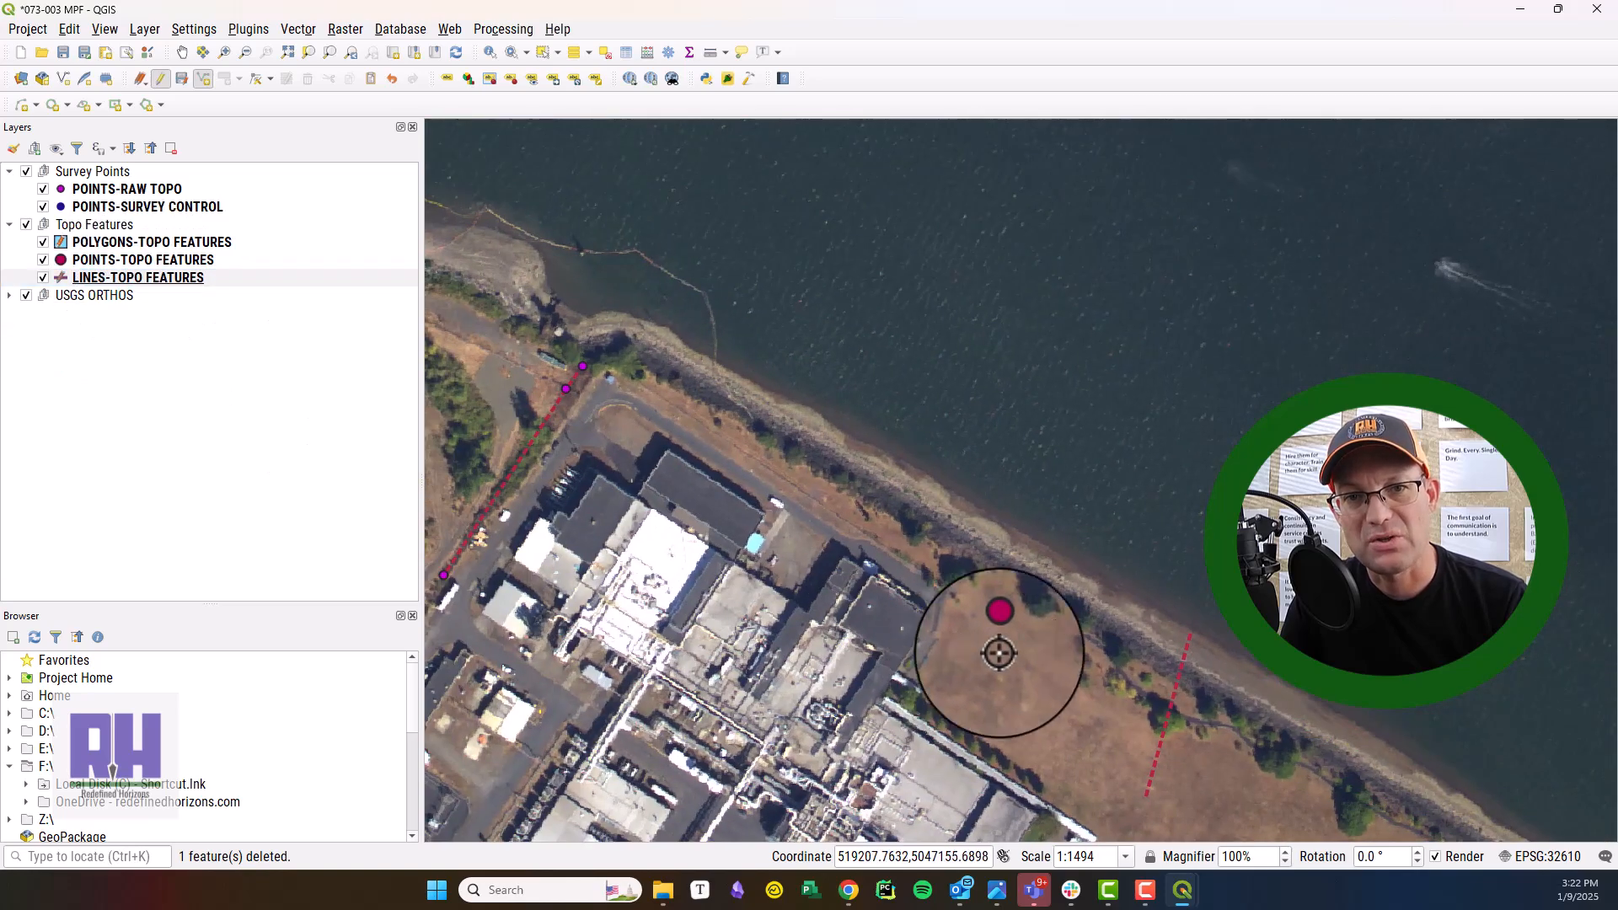
pyautogui.scroll(3, 1039, 628)
pyautogui.scroll(-1, 933, 618)
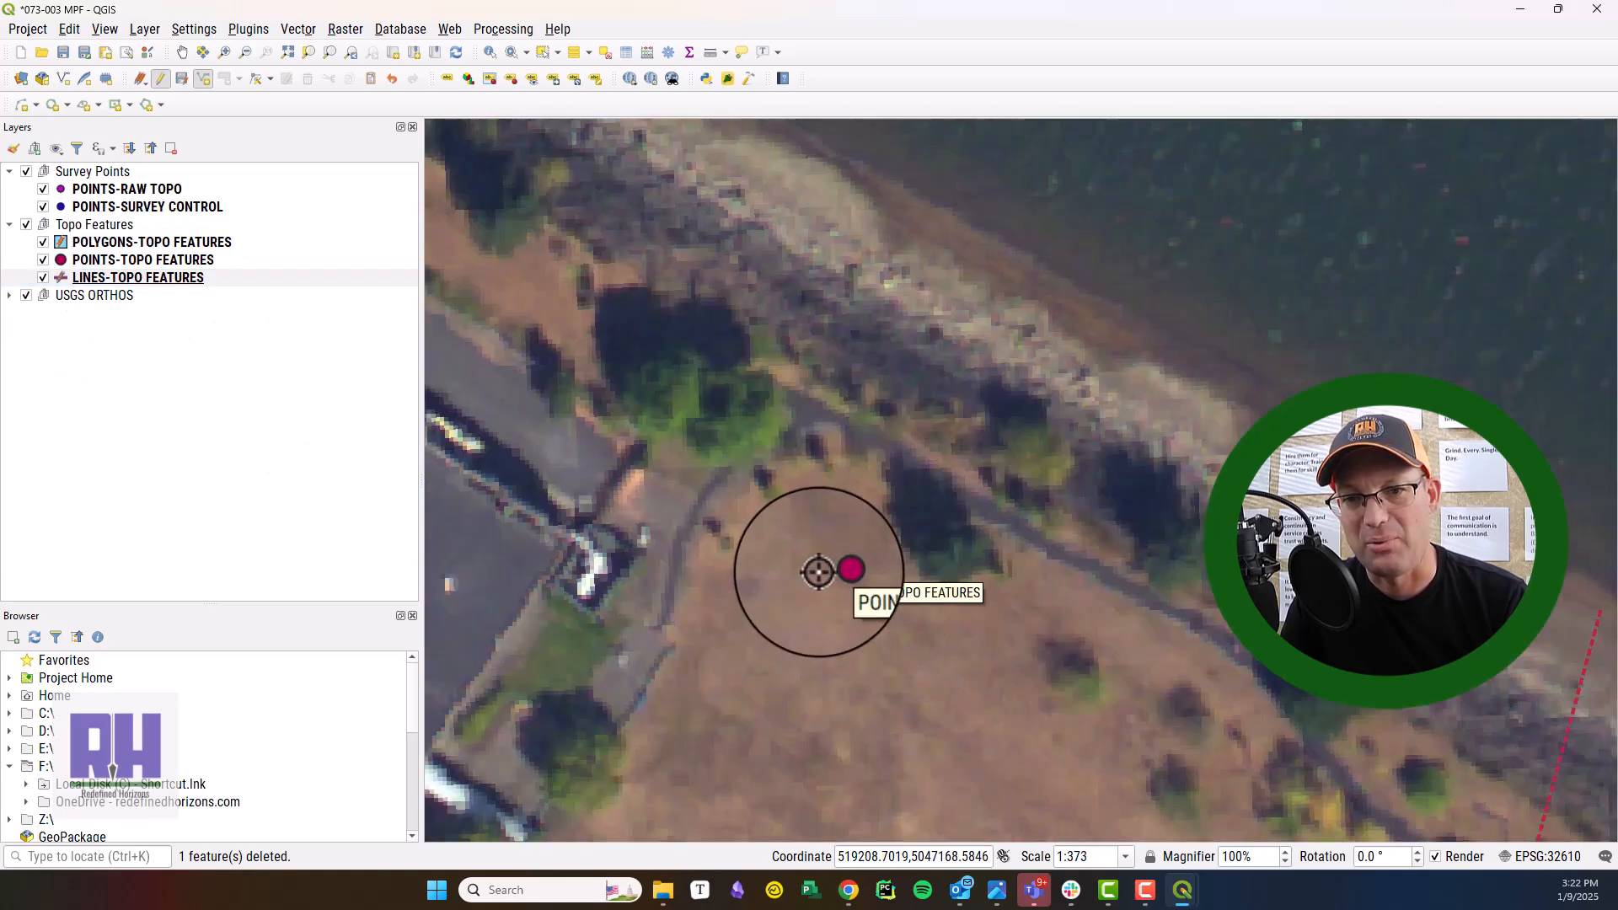
pyautogui.scroll(-1, 833, 574)
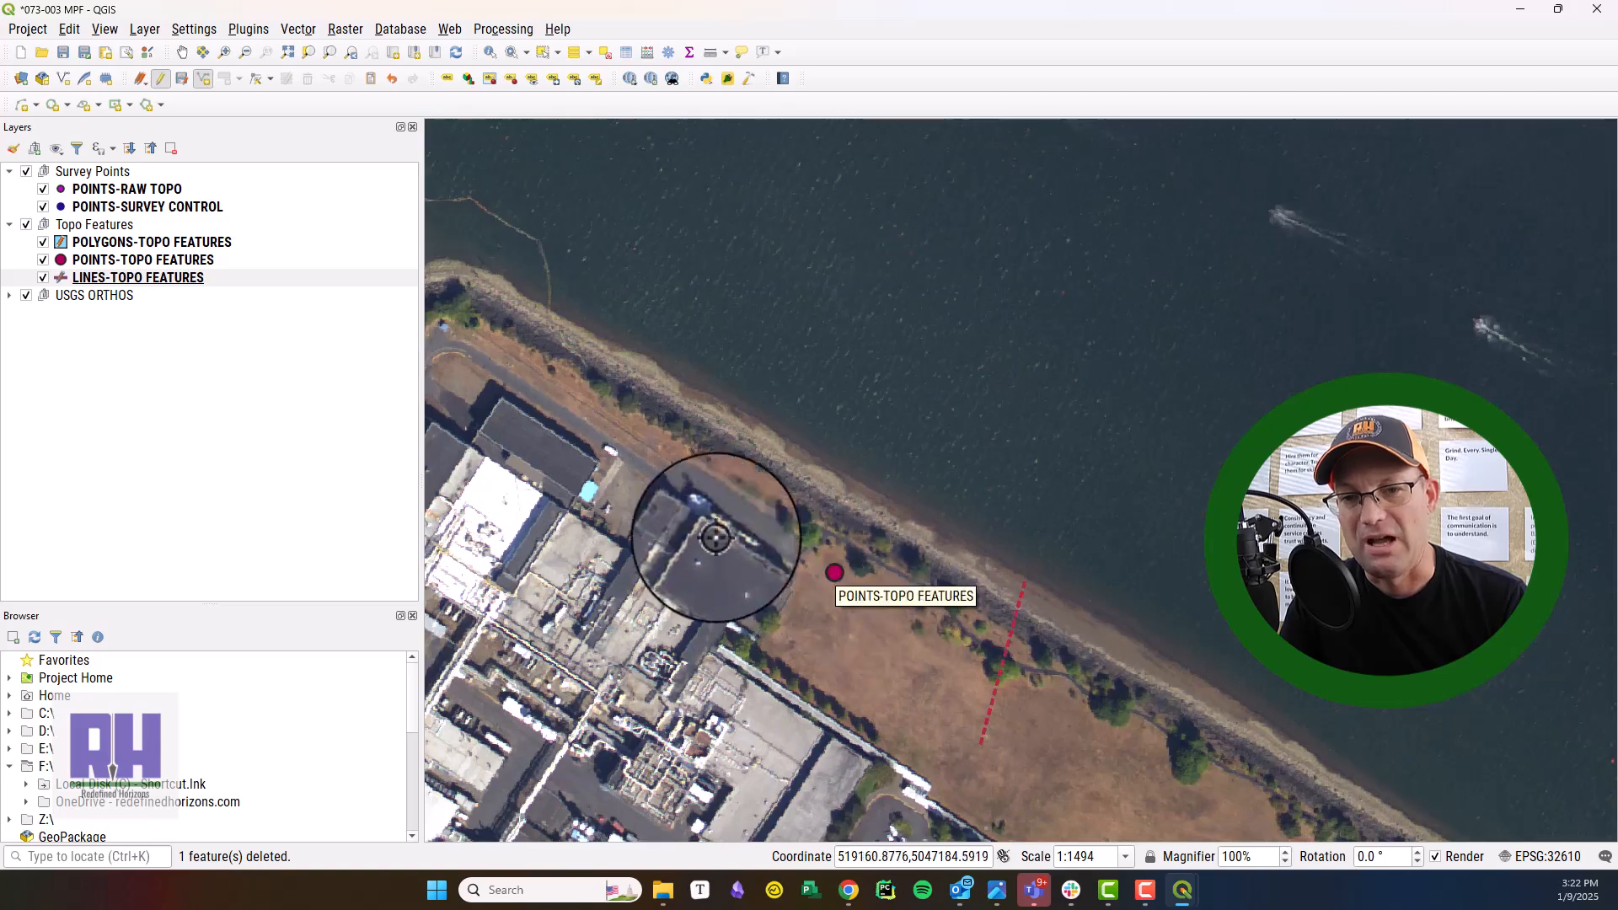
pyautogui.moveTo(1090, 501); pyautogui.dragTo(1050, 441)
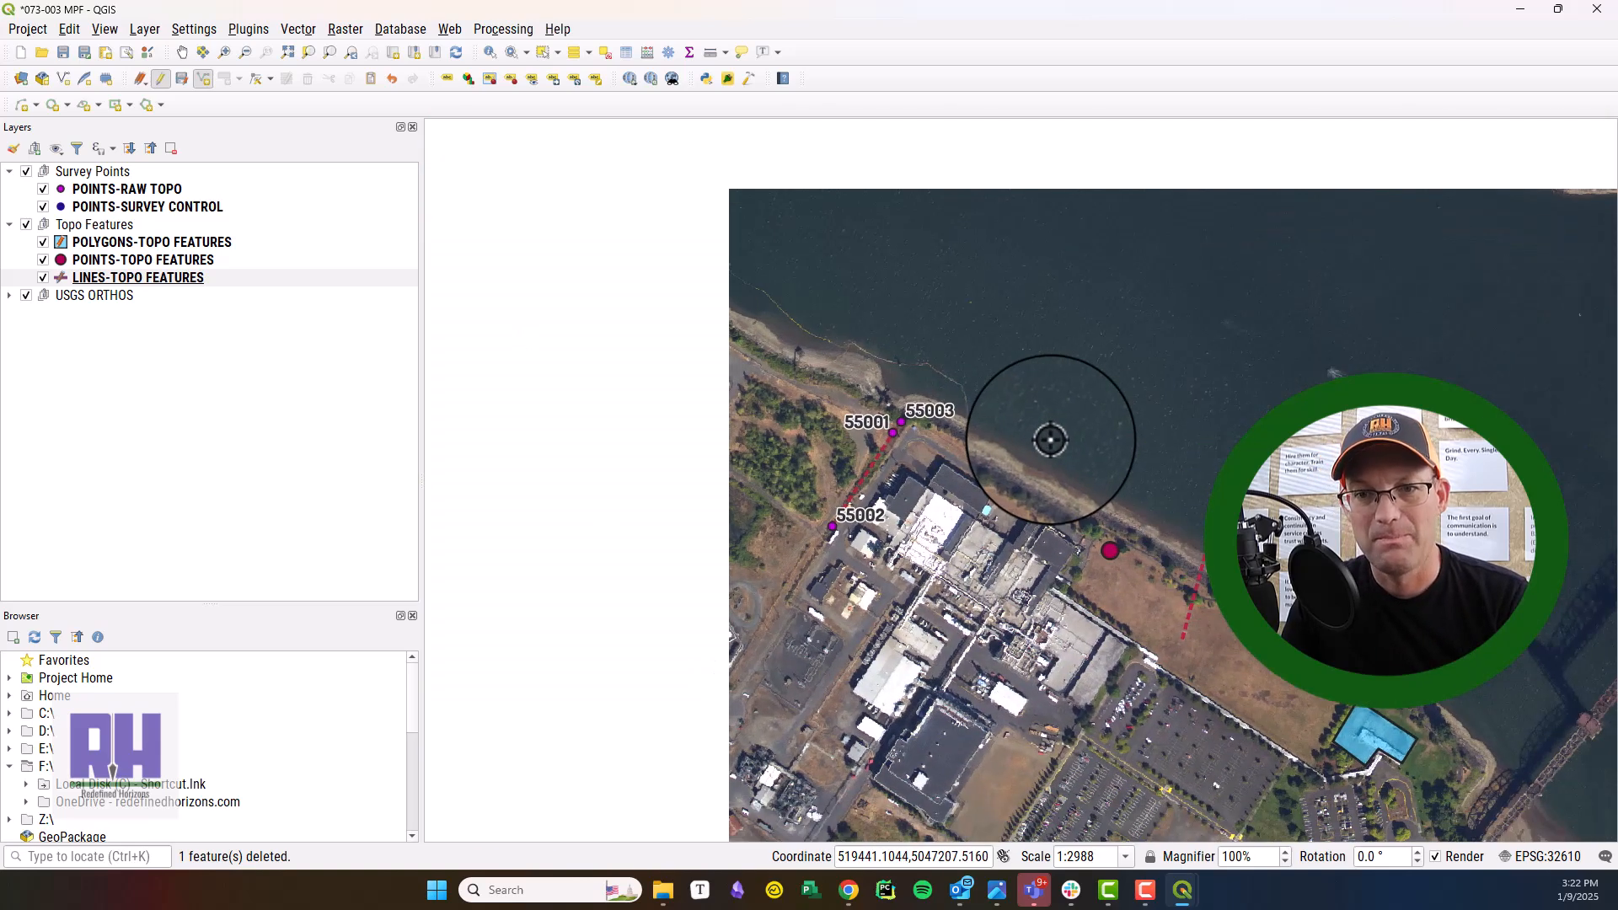